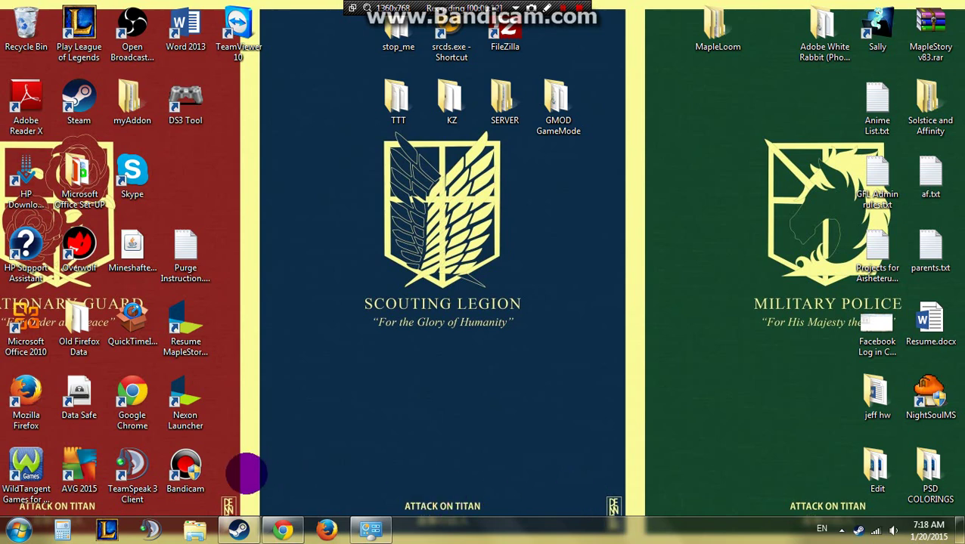
- Switch to Chrome and examine which client downloads the TeamSpeak downloads page offers for each platform
{"action": "left_click", "coordinate": [281, 529]}
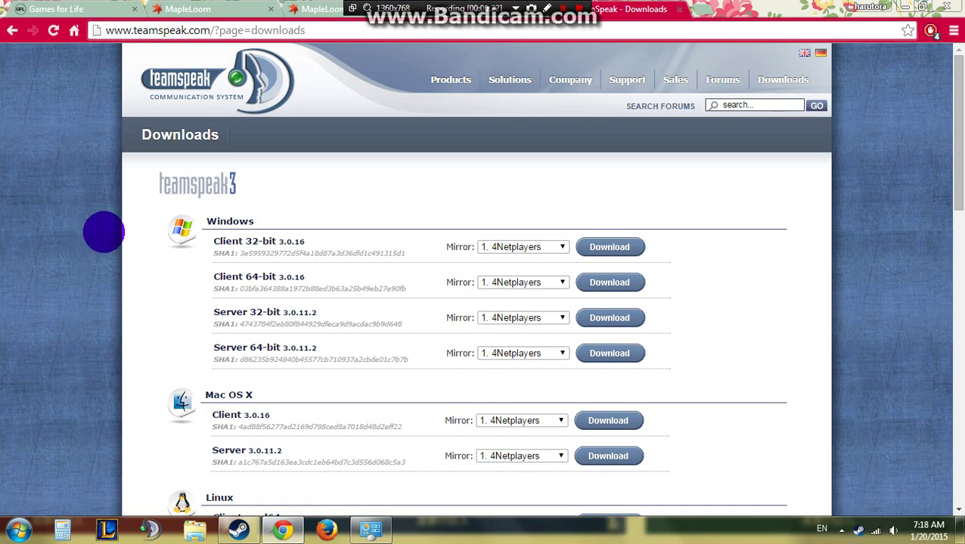
{"action": "left_click_drag", "start_coordinate": [257, 221], "coordinate": [167, 250]}
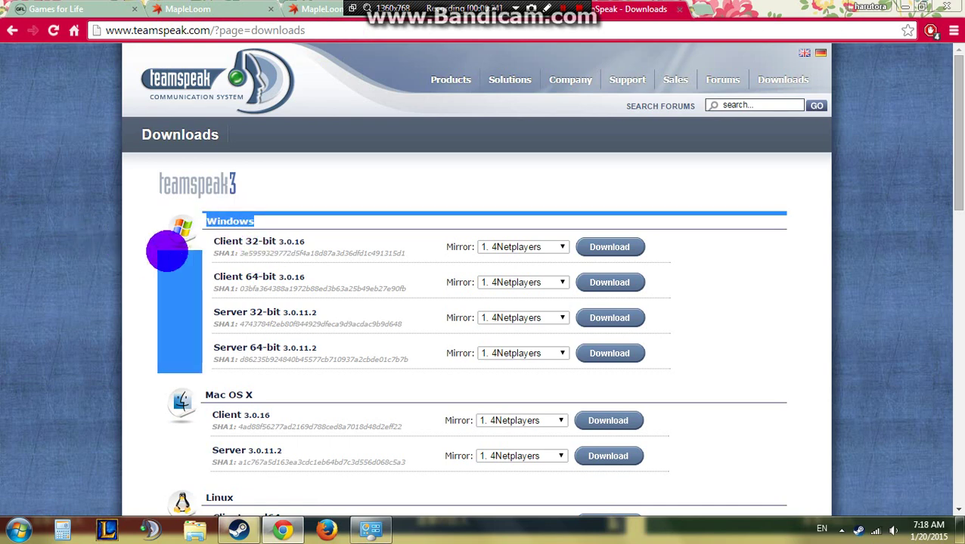
{"action": "left_click", "coordinate": [198, 261]}
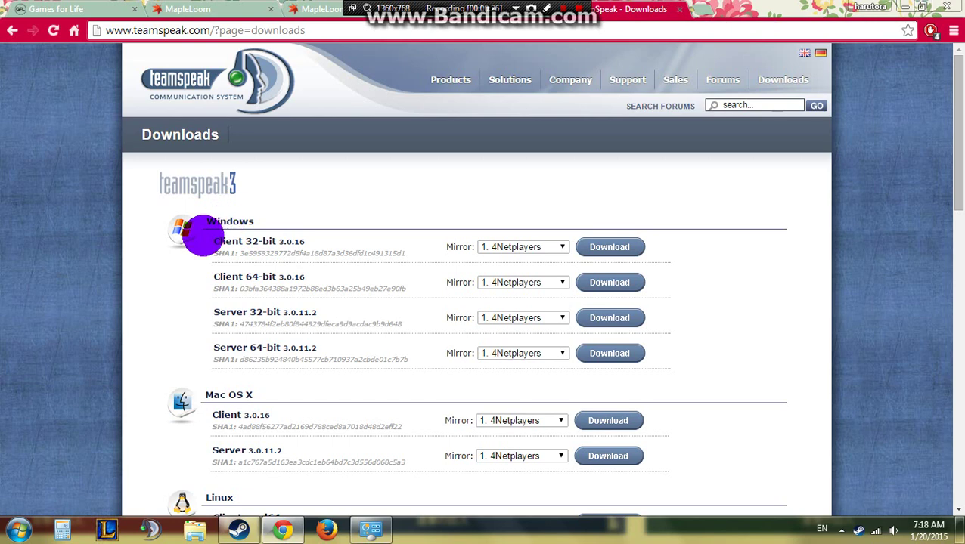
{"action": "scroll", "coordinate": [145, 325], "scroll_direction": "down", "scroll_amount": 3}
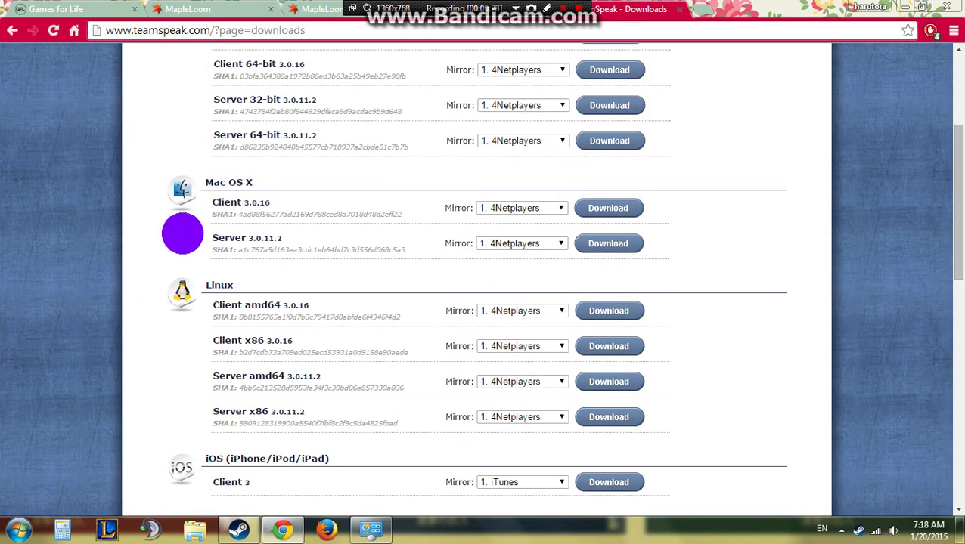
{"action": "scroll", "coordinate": [41, 316], "scroll_direction": "down", "scroll_amount": 2}
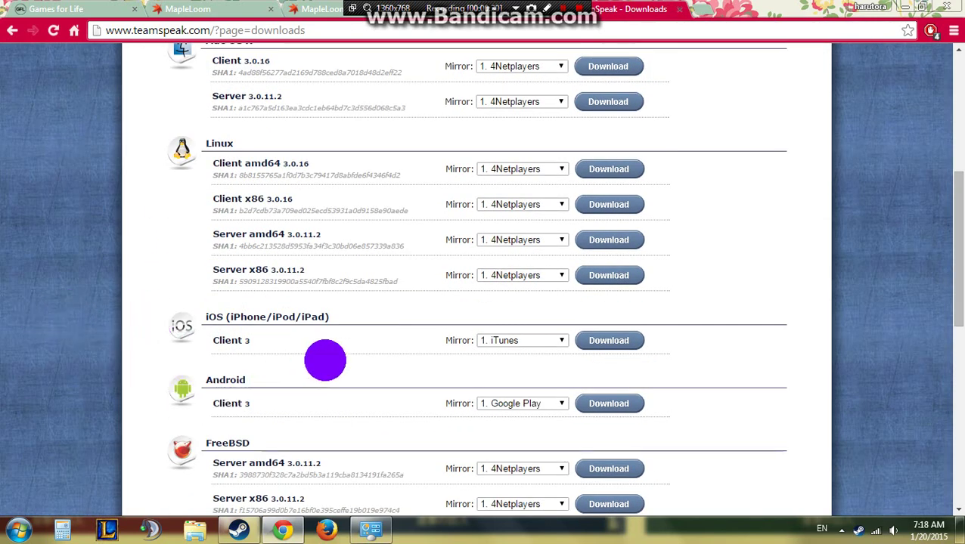
{"action": "scroll", "coordinate": [145, 295], "scroll_direction": "down", "scroll_amount": 2}
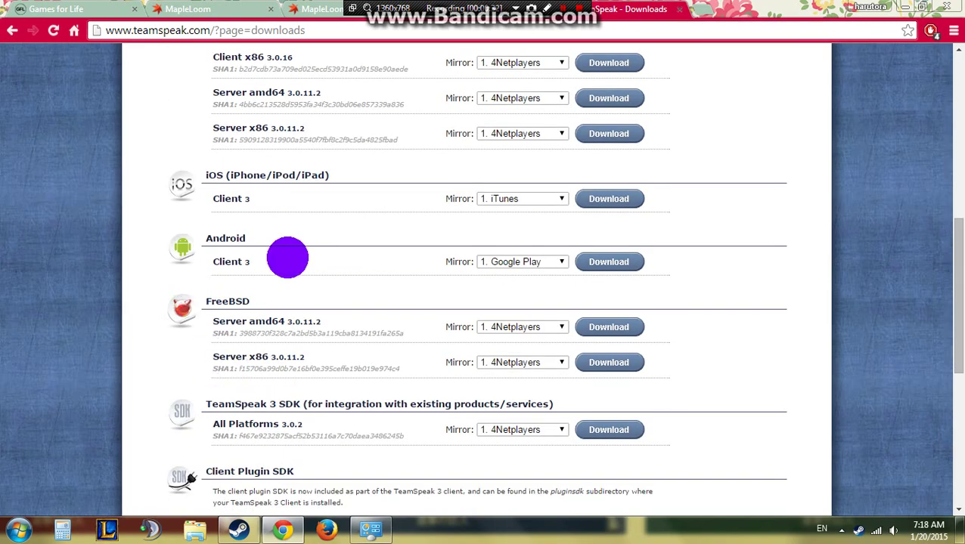
{"action": "scroll", "coordinate": [280, 268], "scroll_direction": "down", "scroll_amount": 2}
{"action": "scroll", "coordinate": [79, 289], "scroll_direction": "up", "scroll_amount": 10}
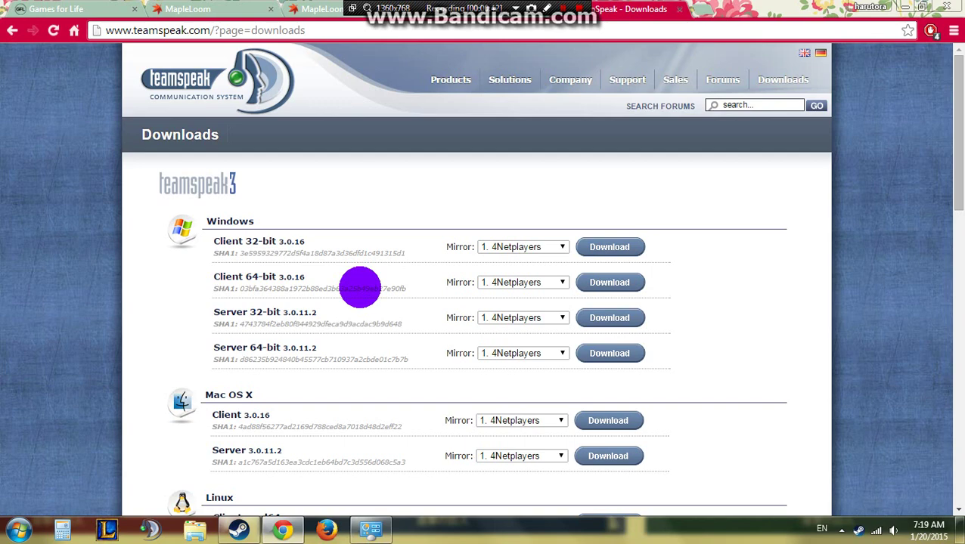
{"action": "mouse_move", "coordinate": [675, 82]}
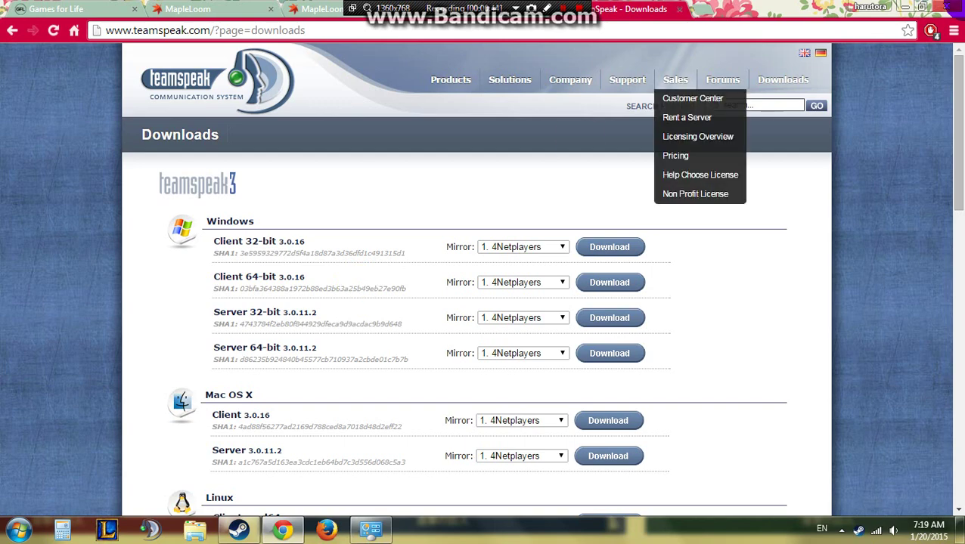
- Minimize Chrome and move the TeamSpeak 3 window to the middle of the desktop
{"action": "left_click", "coordinate": [906, 7]}
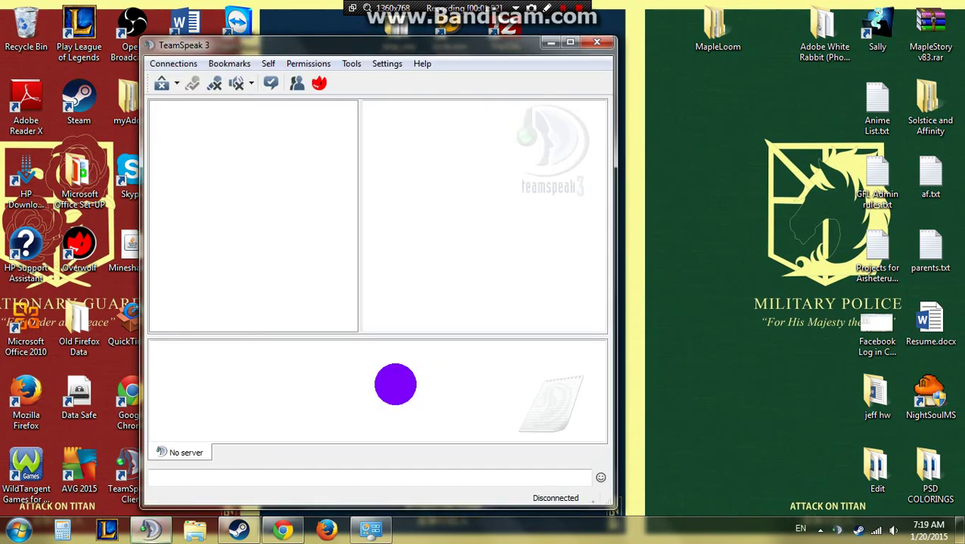
{"action": "left_click_drag", "start_coordinate": [421, 52], "coordinate": [555, 85]}
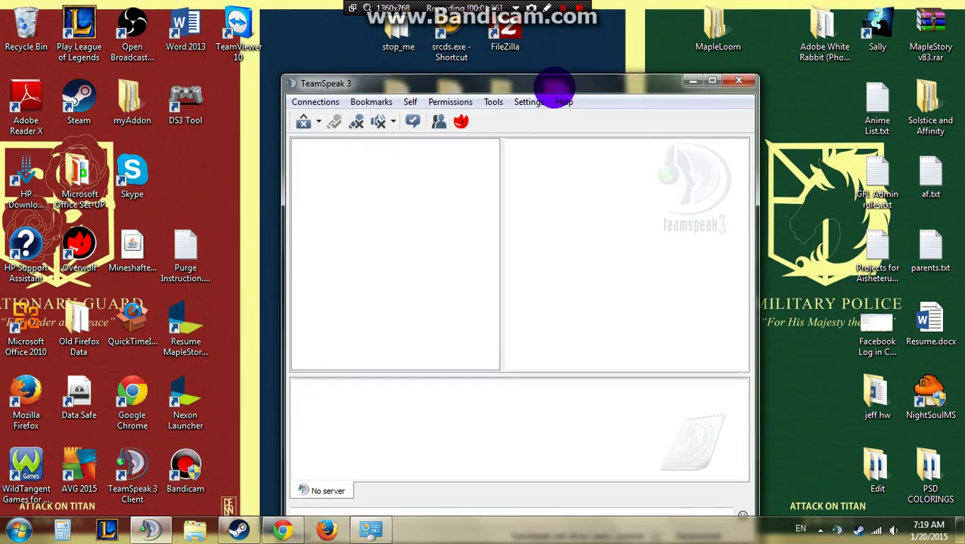
{"action": "left_click", "coordinate": [526, 103]}
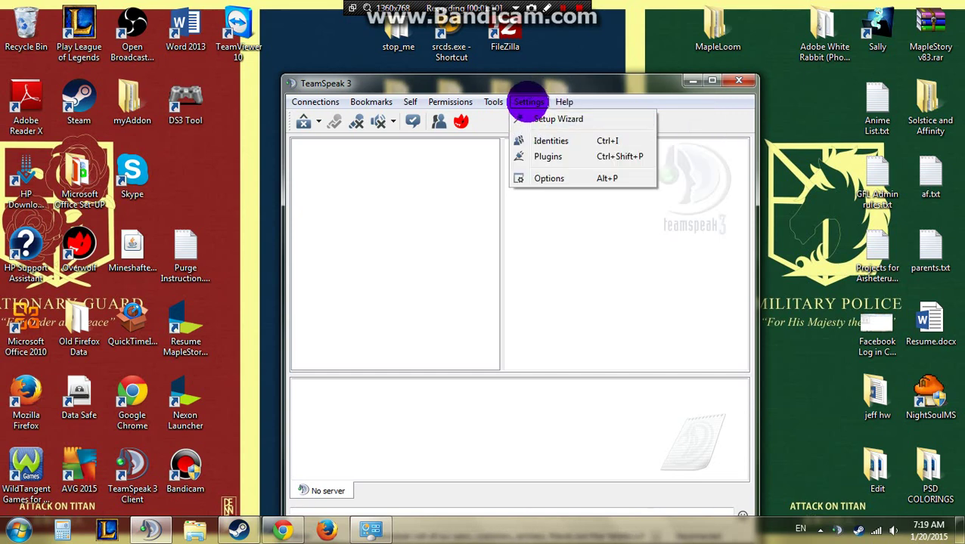
{"action": "left_click", "coordinate": [526, 103]}
{"action": "left_click", "coordinate": [569, 103]}
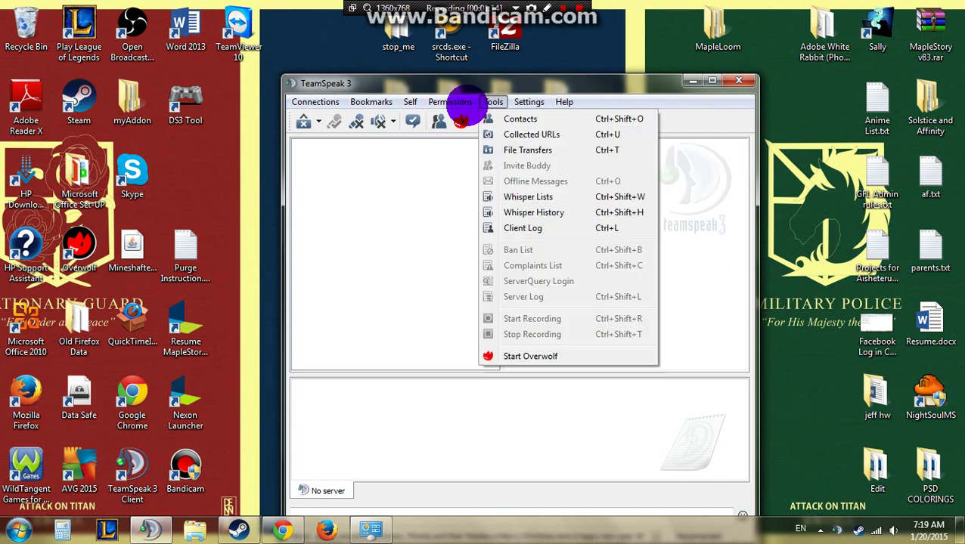
{"action": "left_click", "coordinate": [327, 103]}
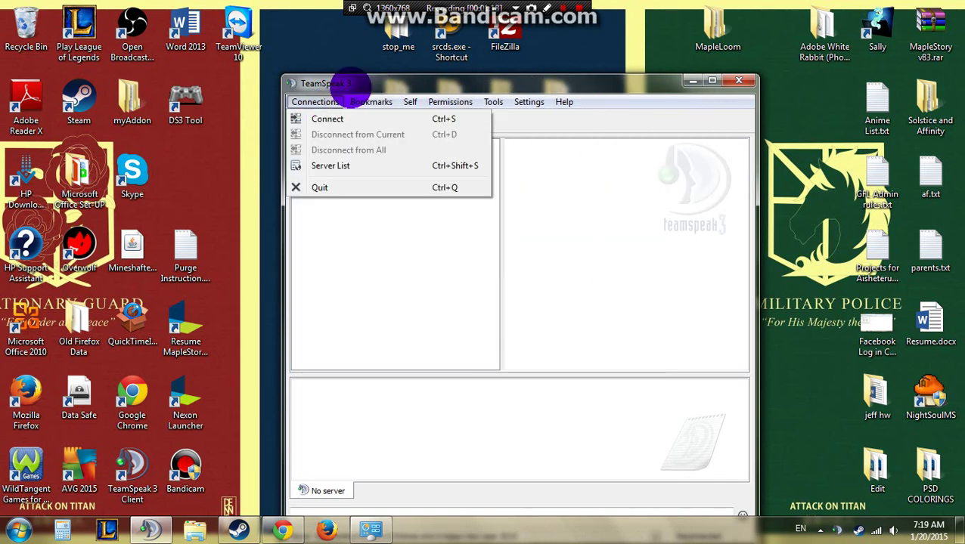
{"action": "left_click", "coordinate": [337, 99]}
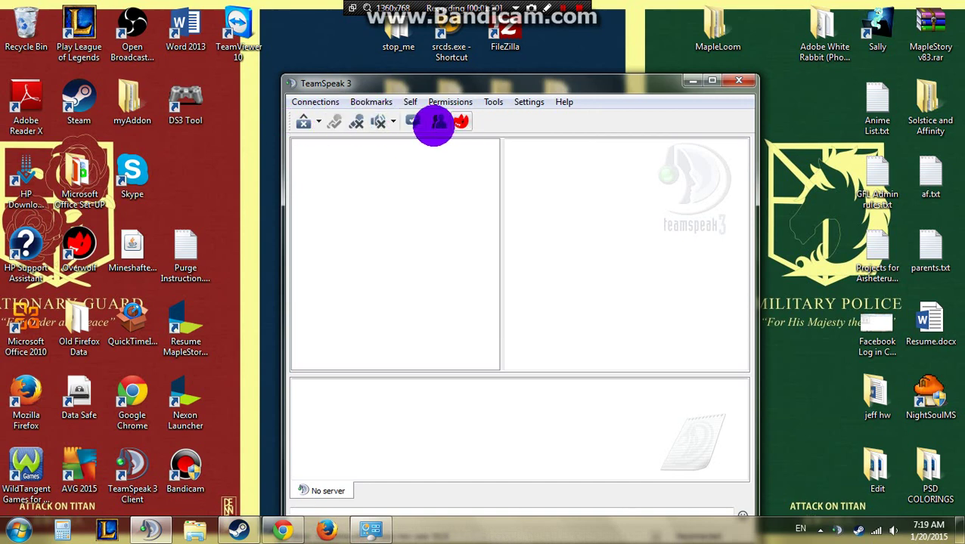
- Examine the Connect dialog's server address, nickname and password fields, and close it without connecting
{"action": "left_click", "coordinate": [328, 101]}
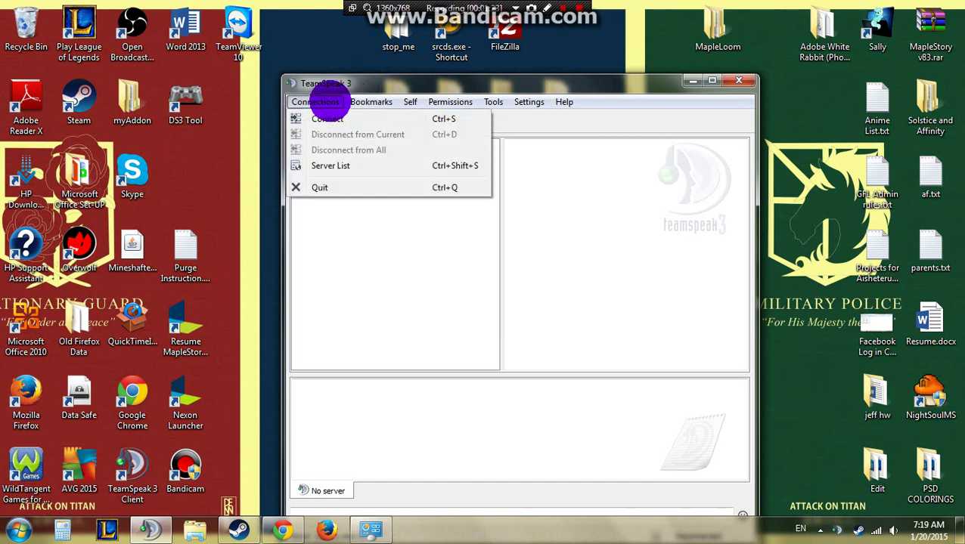
{"action": "left_click", "coordinate": [346, 119]}
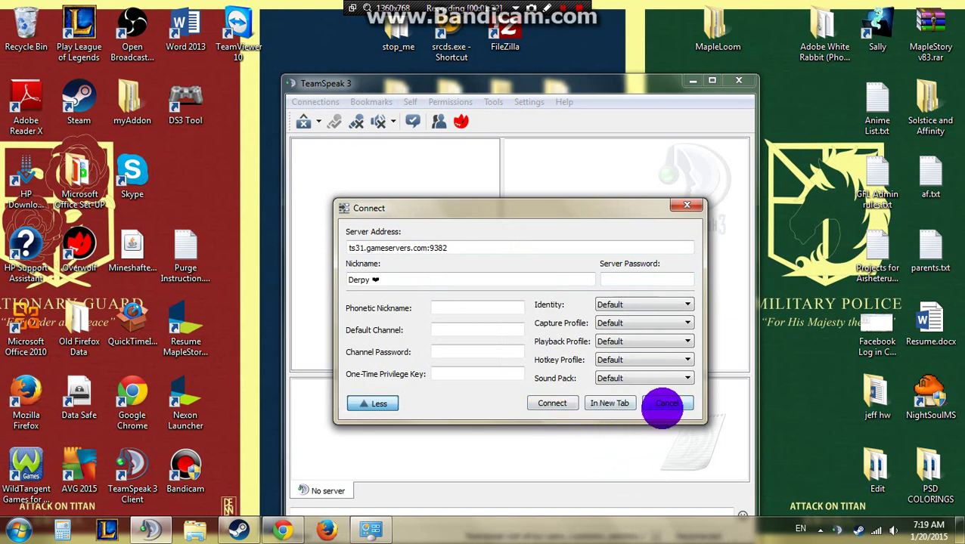
{"action": "left_click", "coordinate": [662, 404]}
- Open the bookmark manager and review the MapleLoom bookmark's label, address, nickname and server password fields
{"action": "left_click", "coordinate": [367, 101]}
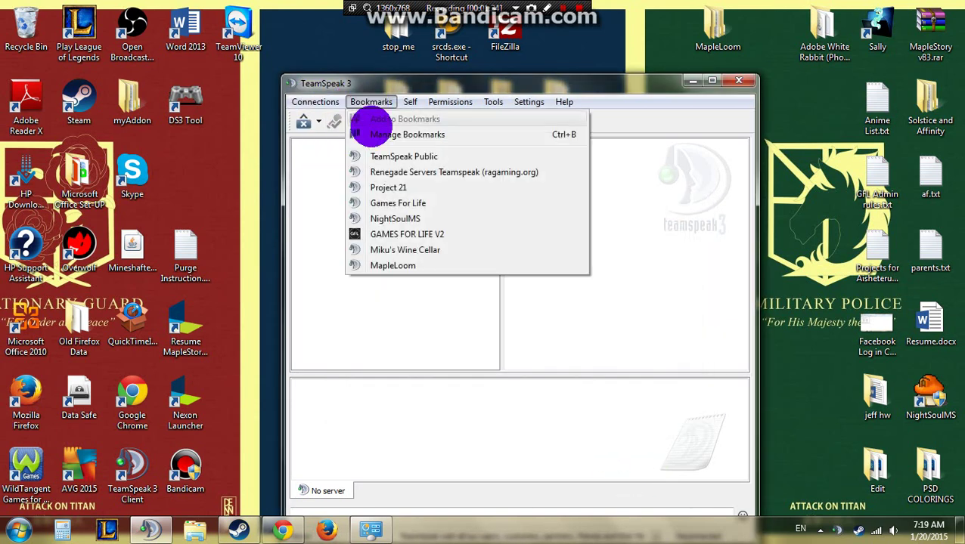
{"action": "left_click", "coordinate": [393, 134]}
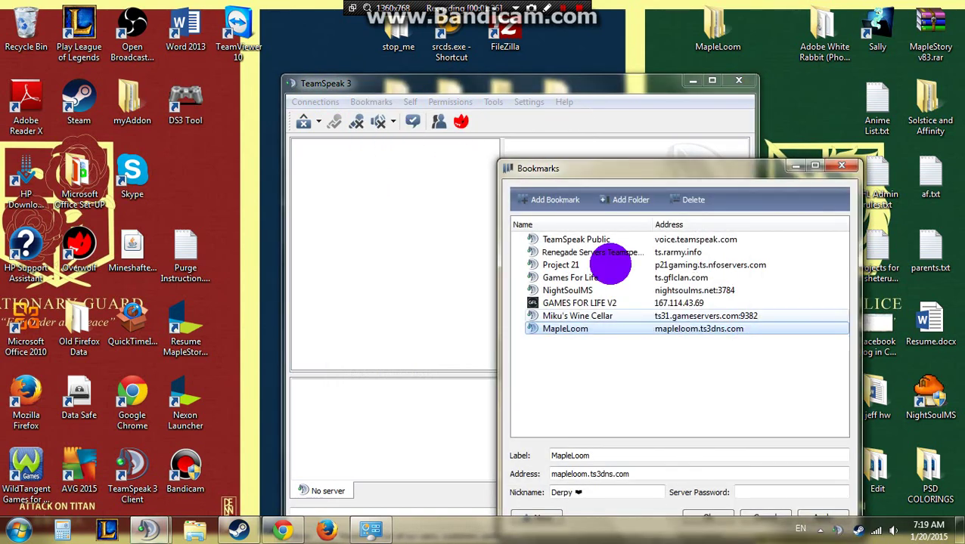
{"action": "left_click_drag", "start_coordinate": [603, 162], "coordinate": [493, 55]}
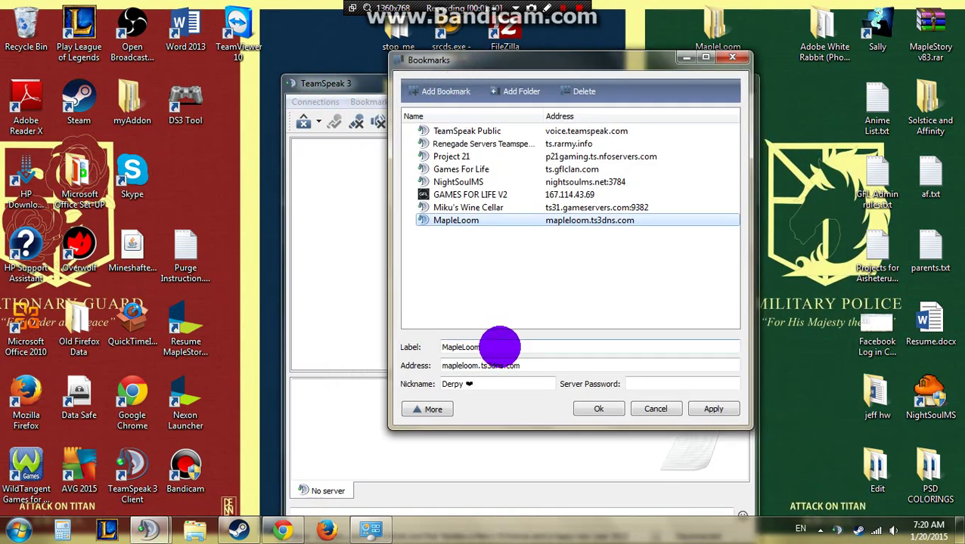
{"action": "left_click", "coordinate": [500, 348]}
{"action": "left_click", "coordinate": [534, 386]}
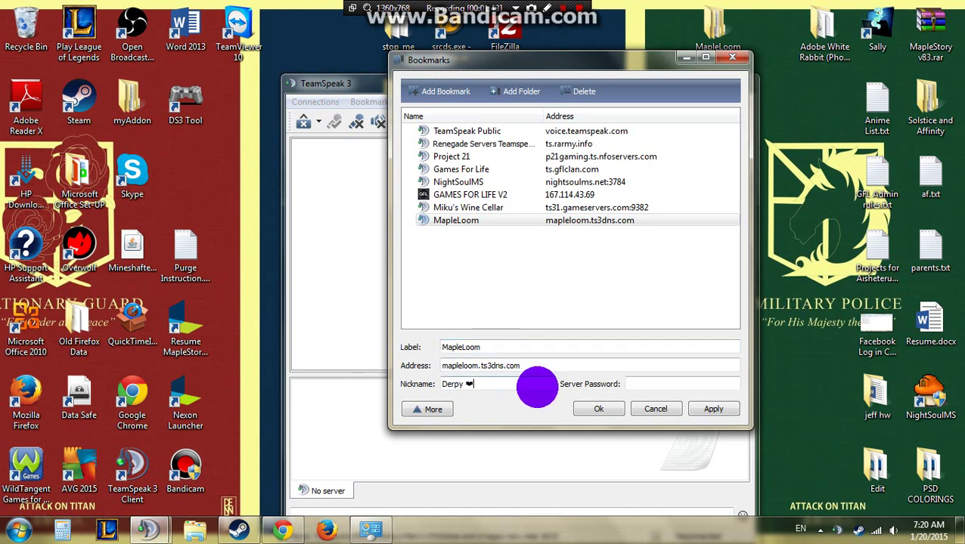
{"action": "left_click", "coordinate": [612, 221]}
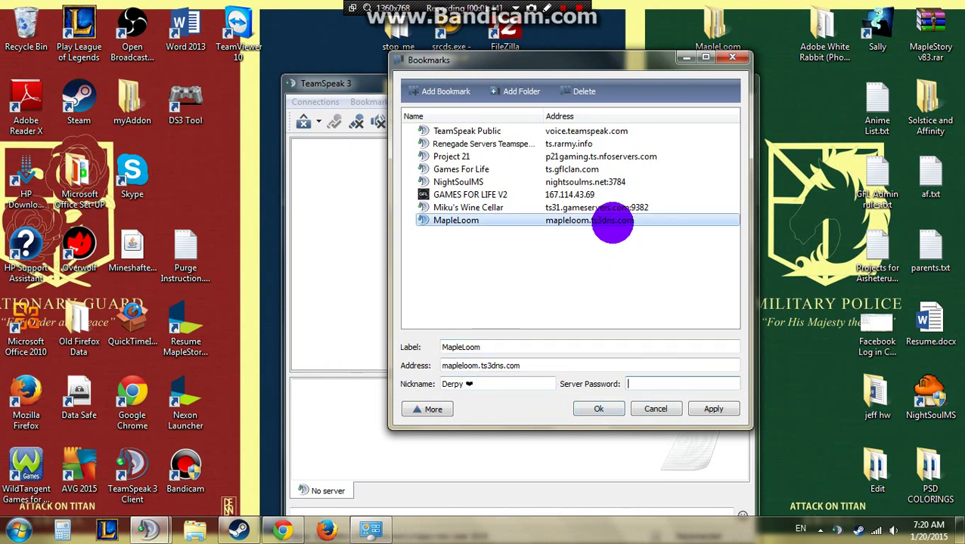
{"action": "left_click", "coordinate": [540, 262]}
{"action": "left_click", "coordinate": [456, 220]}
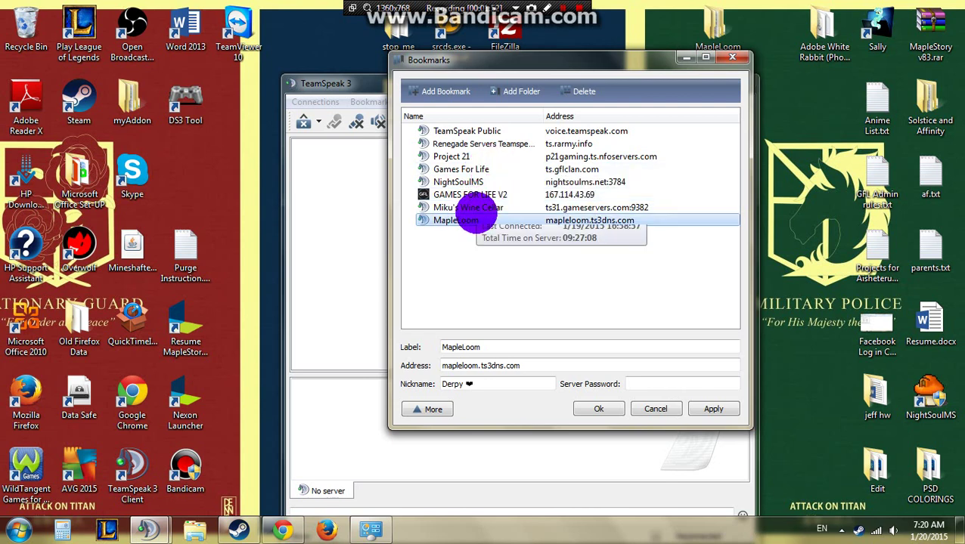
- Connect to the GAMES FOR LIFE V2 bookmark, and to the Miku's Wine Cellar bookmark in a new tab
{"action": "right_click", "coordinate": [494, 195]}
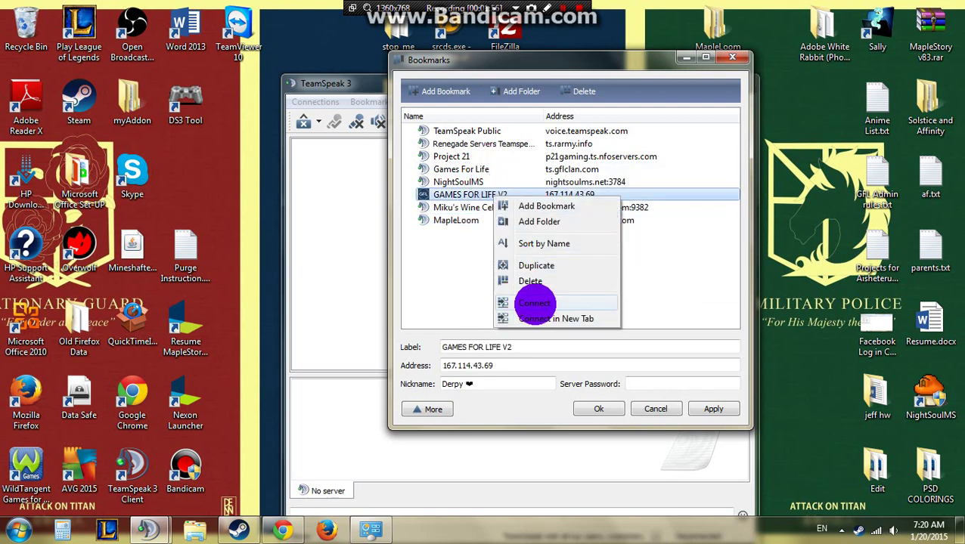
{"action": "left_click", "coordinate": [534, 303]}
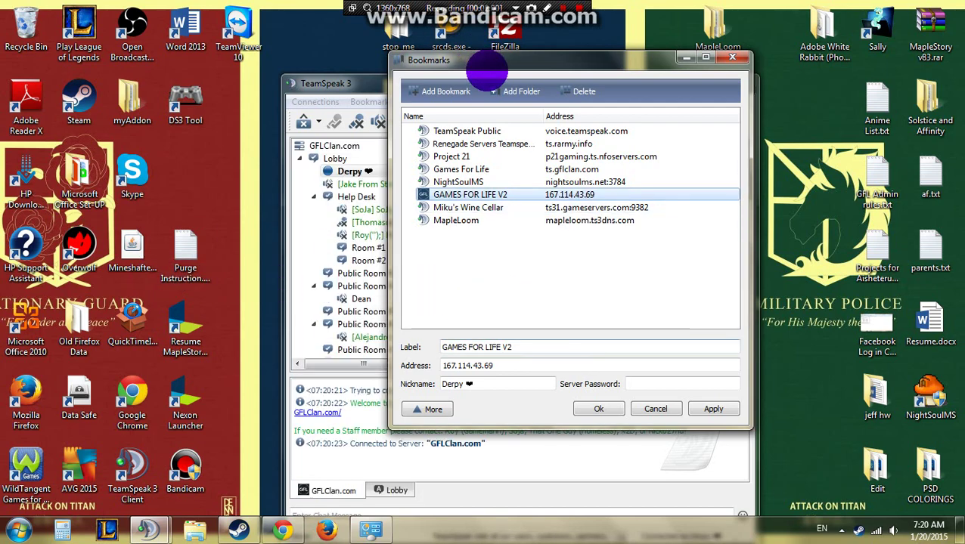
{"action": "left_click_drag", "start_coordinate": [485, 59], "coordinate": [663, 36]}
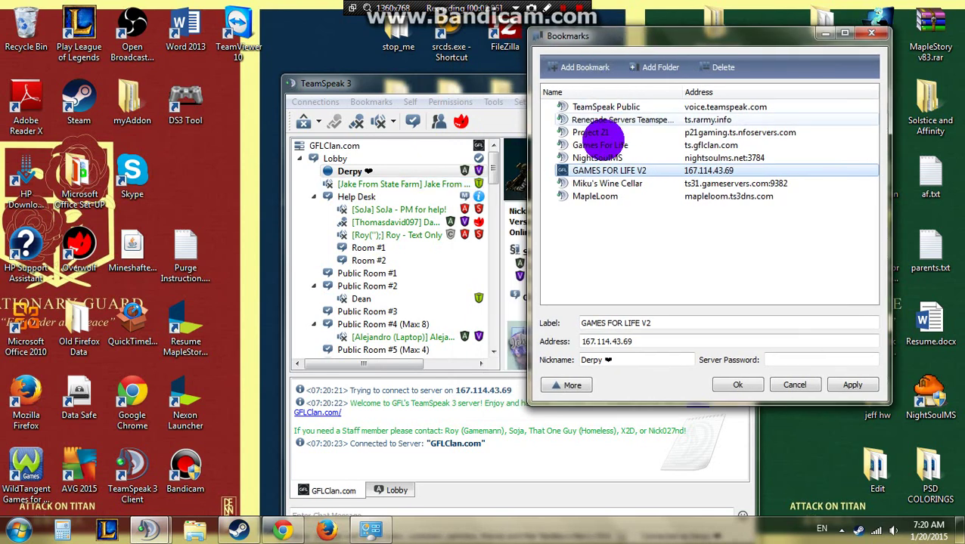
{"action": "right_click", "coordinate": [604, 183]}
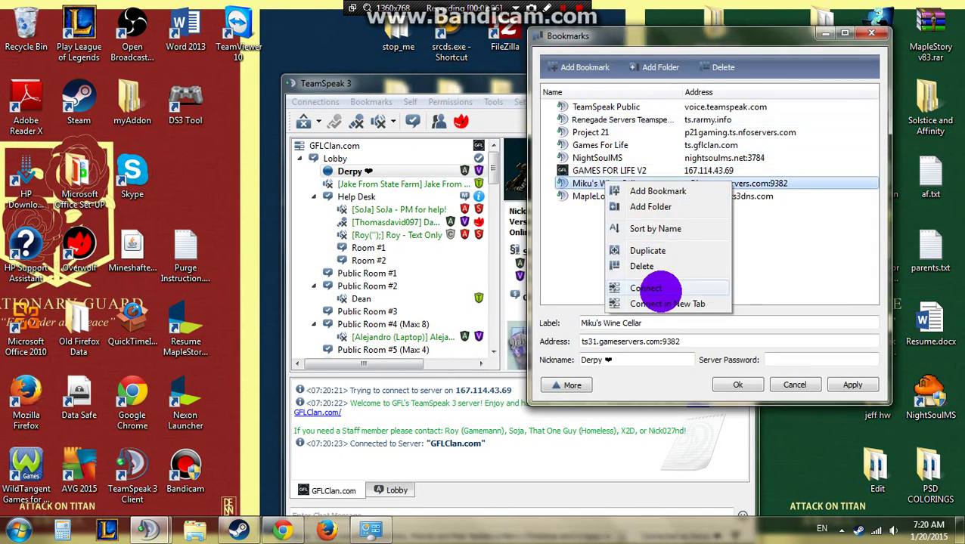
{"action": "left_click", "coordinate": [661, 298]}
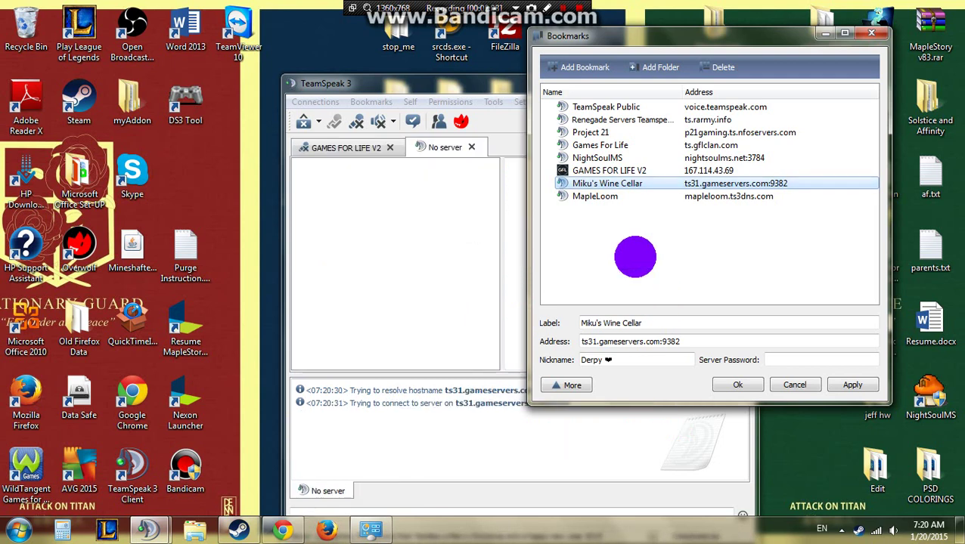
- Connect to the MapleLoom bookmark in a new tab, close the bookmark manager and join the MapleLoom Default Channel
{"action": "right_click", "coordinate": [632, 197]}
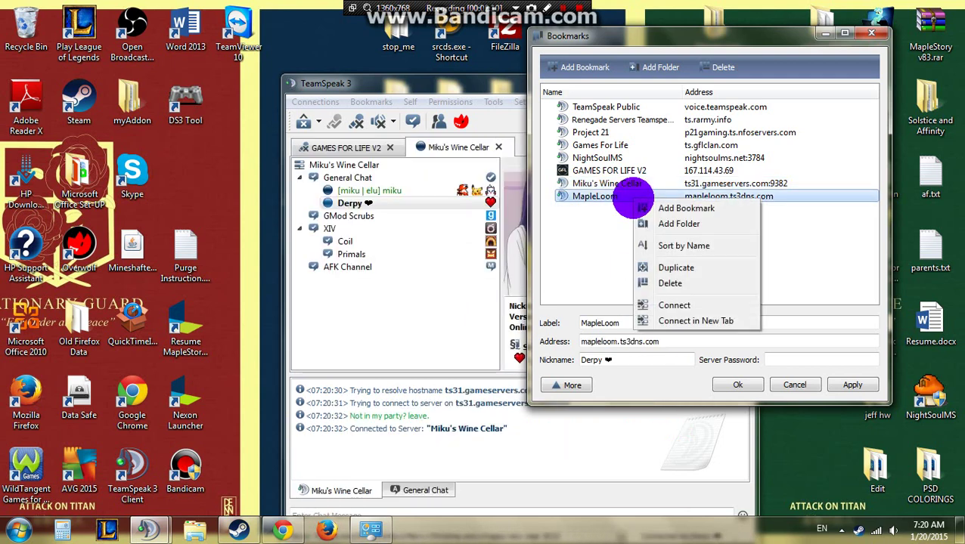
{"action": "left_click", "coordinate": [671, 313]}
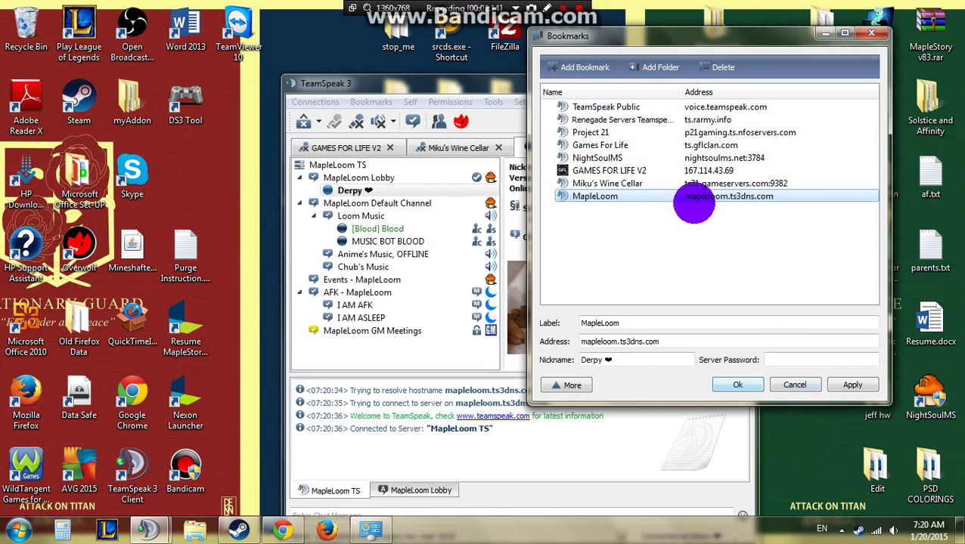
{"action": "left_click", "coordinate": [672, 323]}
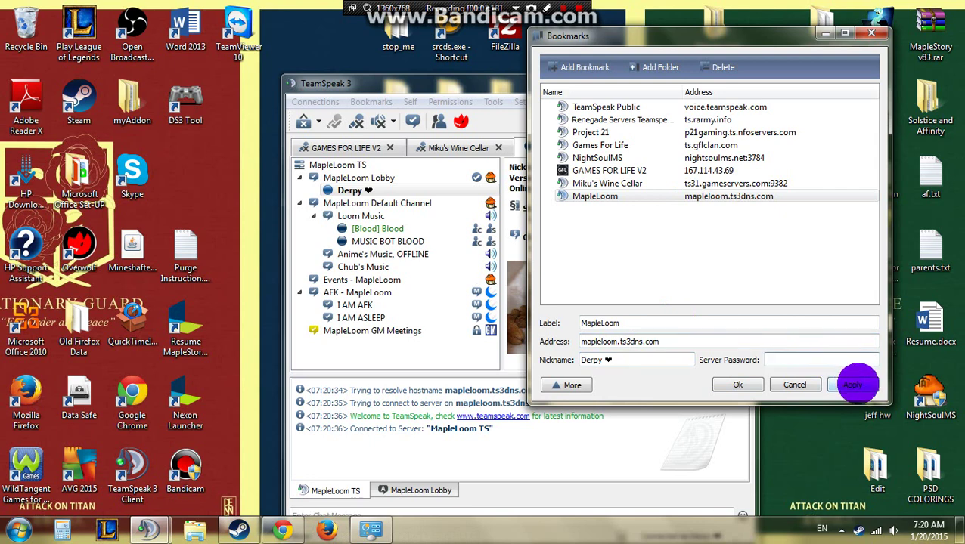
{"action": "left_click", "coordinate": [796, 385]}
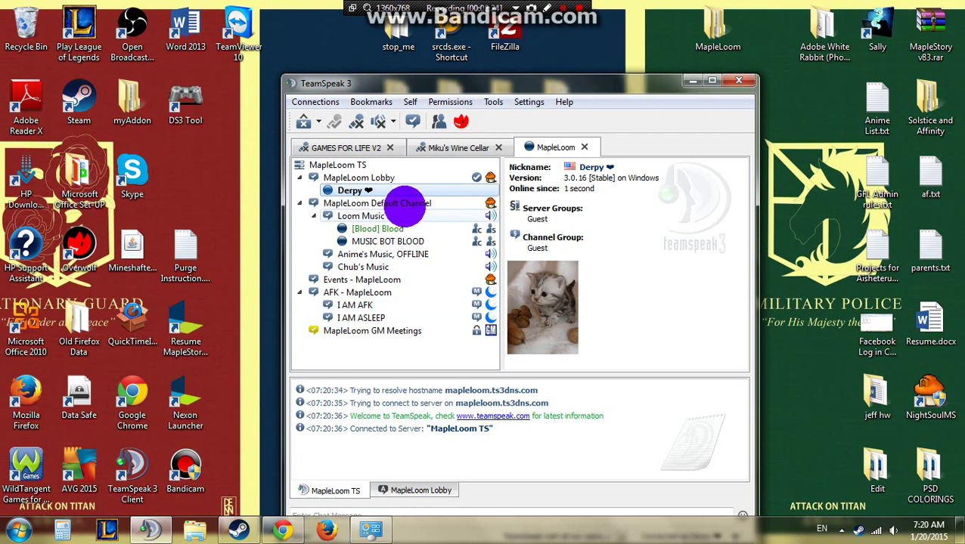
{"action": "double_click", "coordinate": [408, 201]}
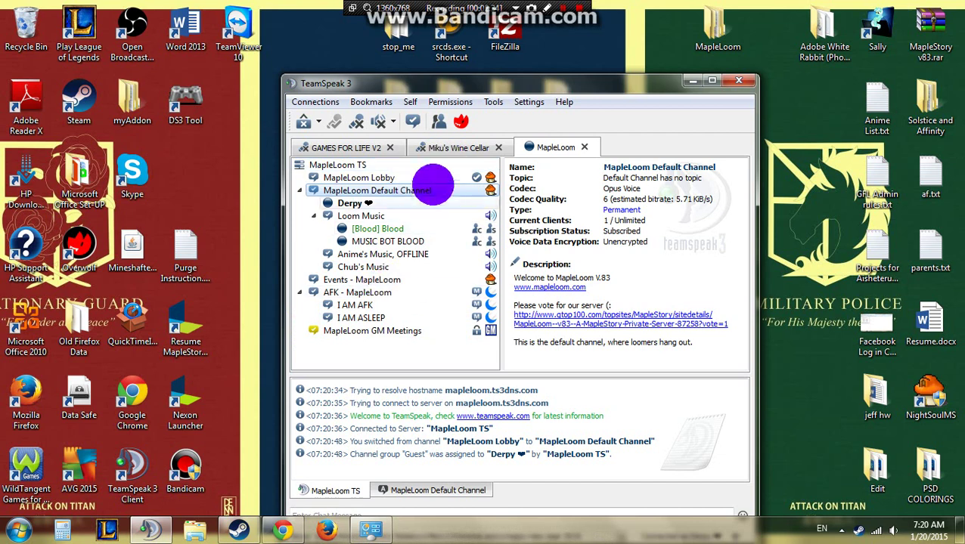
- Look over the Miku's Wine Cellar server and the channel list of the GAMES FOR LIFE V2 server
{"action": "left_click", "coordinate": [465, 147]}
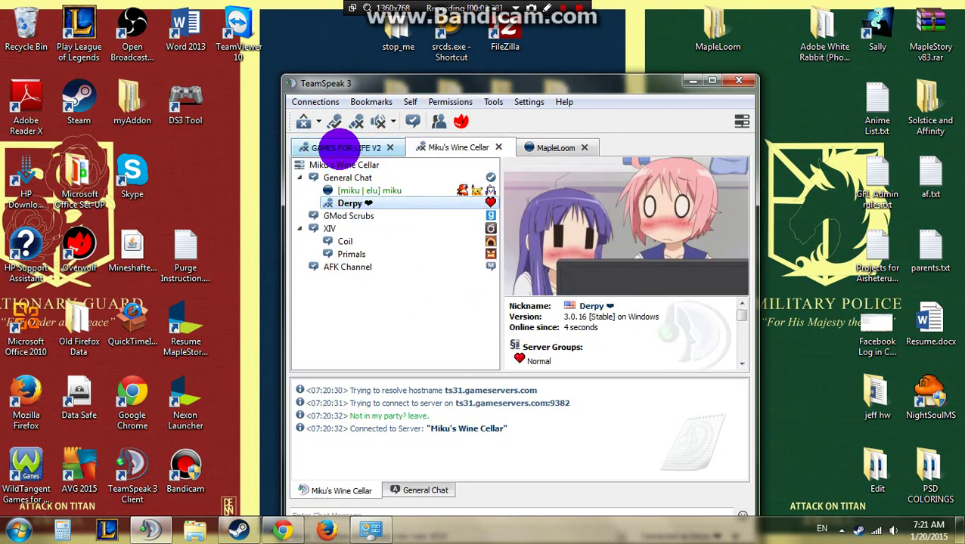
{"action": "left_click", "coordinate": [345, 146]}
{"action": "scroll", "coordinate": [401, 213], "scroll_direction": "down", "scroll_amount": 5}
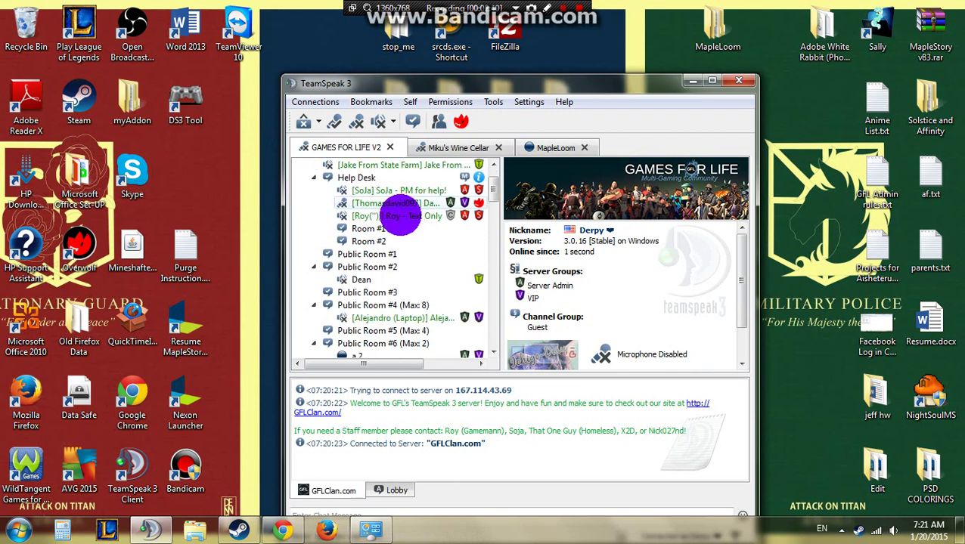
{"action": "scroll", "coordinate": [429, 254], "scroll_direction": "down", "scroll_amount": 10}
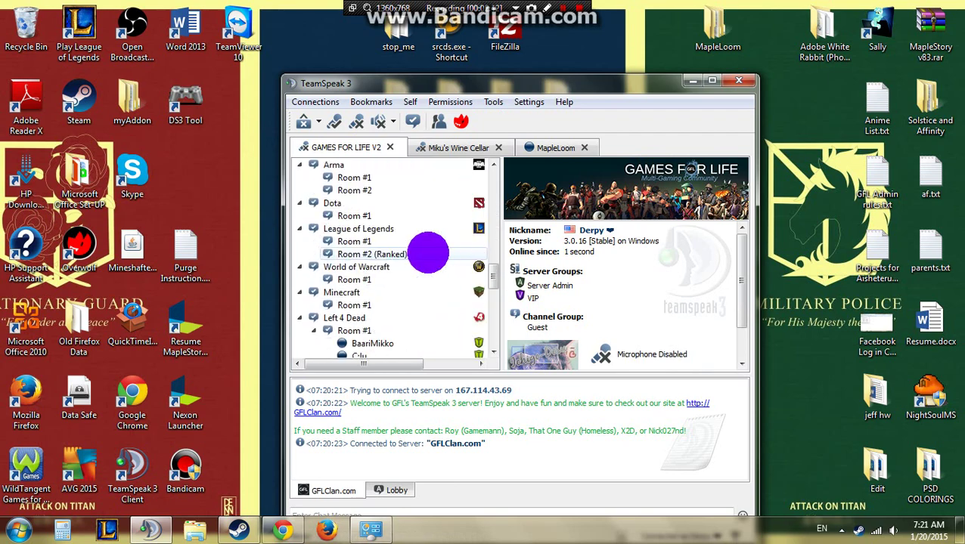
- Join the Public Room #1 channel on the GAMES FOR LIFE V2 server and activate the microphone there
{"action": "scroll", "coordinate": [428, 254], "scroll_direction": "down", "scroll_amount": 6}
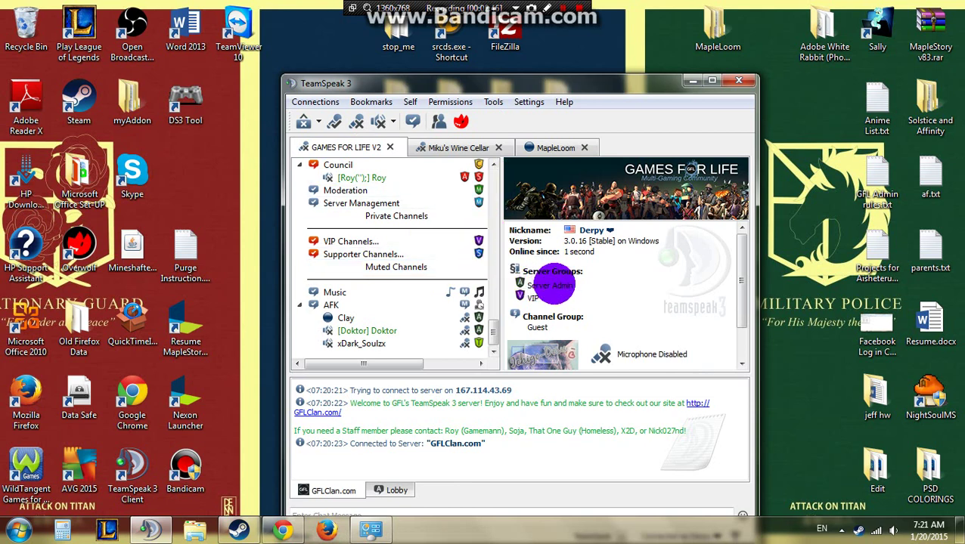
{"action": "scroll", "coordinate": [408, 254], "scroll_direction": "up", "scroll_amount": 1}
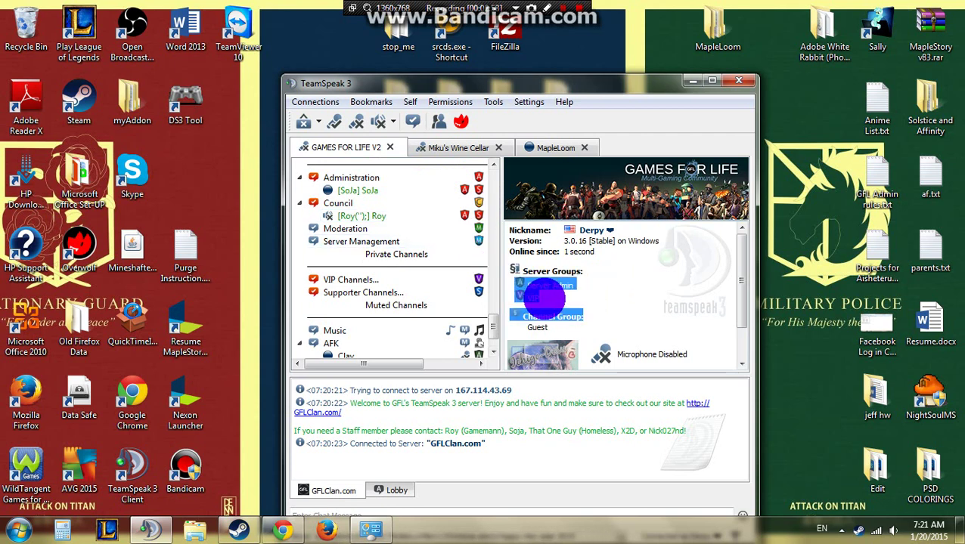
{"action": "scroll", "coordinate": [367, 294], "scroll_direction": "up", "scroll_amount": 12}
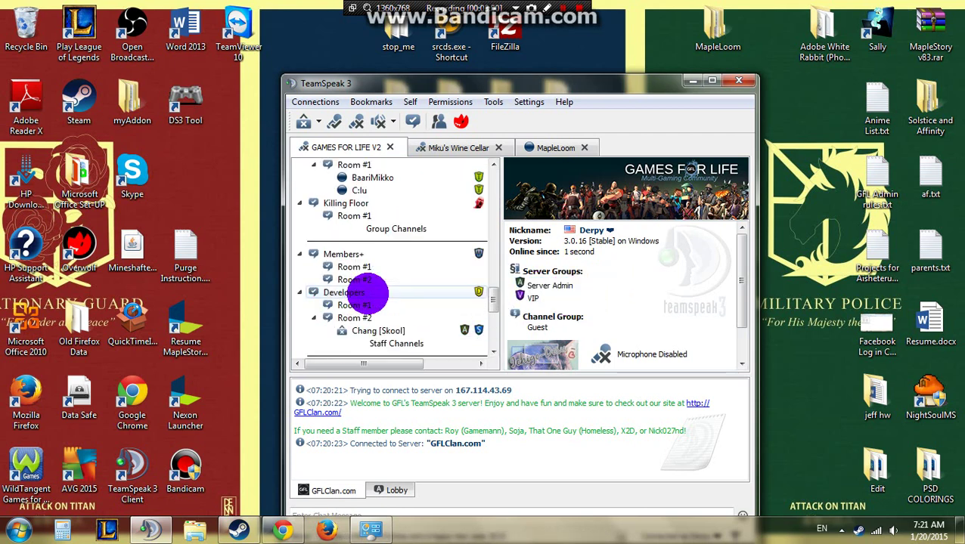
{"action": "scroll", "coordinate": [366, 294], "scroll_direction": "up", "scroll_amount": 1}
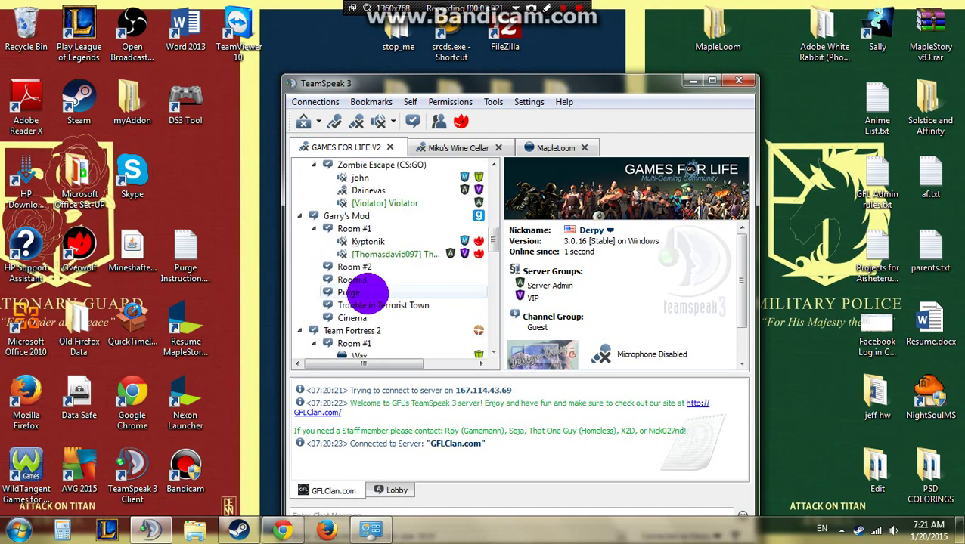
{"action": "scroll", "coordinate": [367, 293], "scroll_direction": "up", "scroll_amount": 8}
{"action": "double_click", "coordinate": [400, 292]}
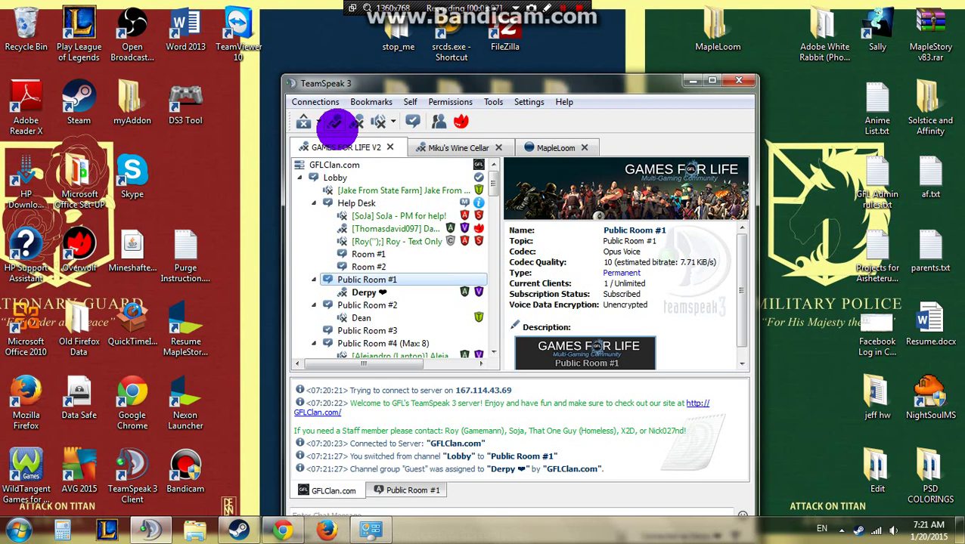
{"action": "left_click", "coordinate": [335, 124]}
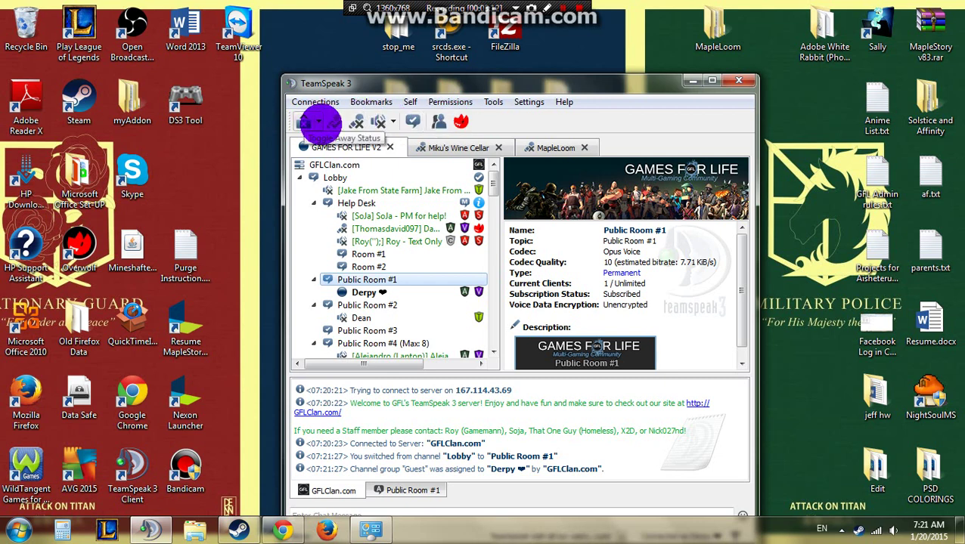
- Look over the away options, the GAMES FOR LIFE V2 channel list, and the Miku's Wine Cellar and MapleLoom servers
{"action": "left_click", "coordinate": [319, 122]}
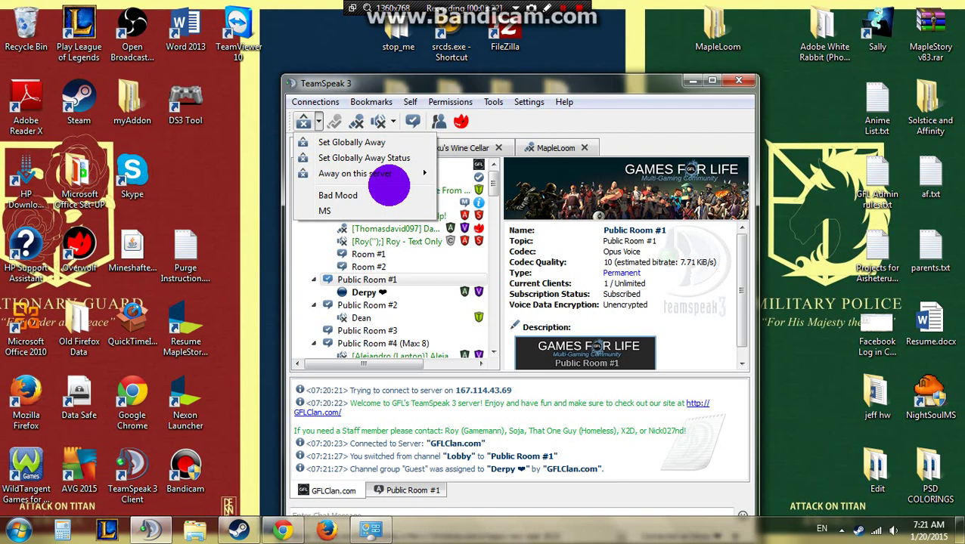
{"action": "left_click", "coordinate": [487, 178]}
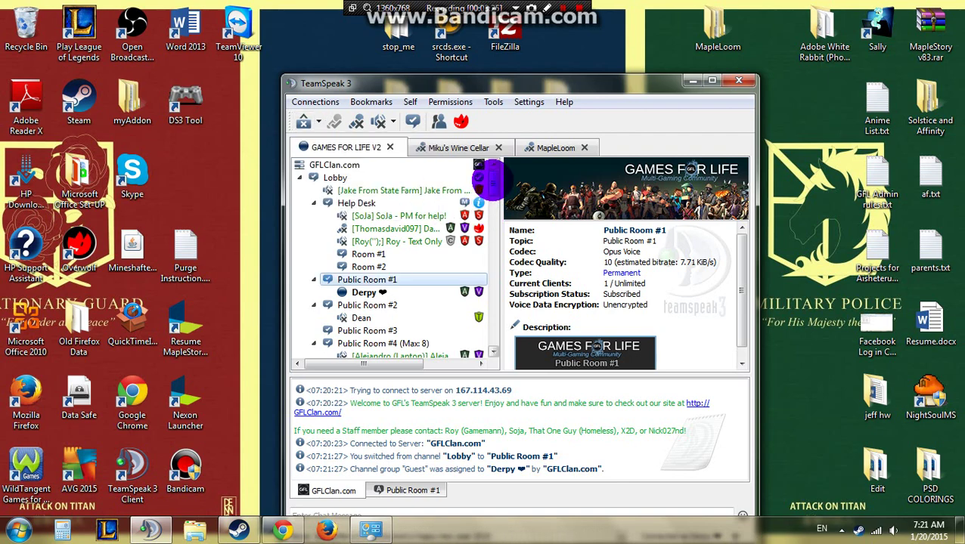
{"action": "scroll", "coordinate": [484, 250], "scroll_direction": "down", "scroll_amount": 10}
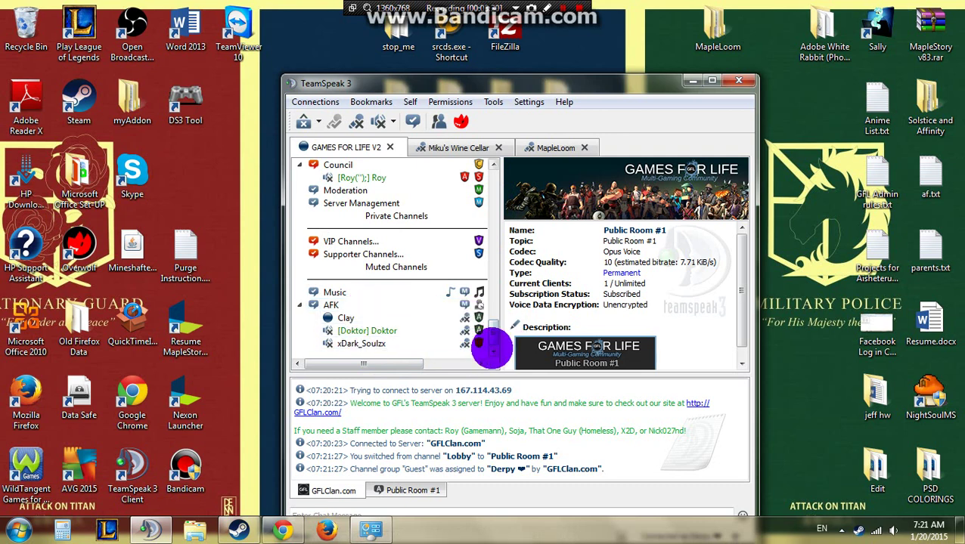
{"action": "left_click_drag", "start_coordinate": [493, 336], "coordinate": [487, 183]}
{"action": "left_click", "coordinate": [428, 146]}
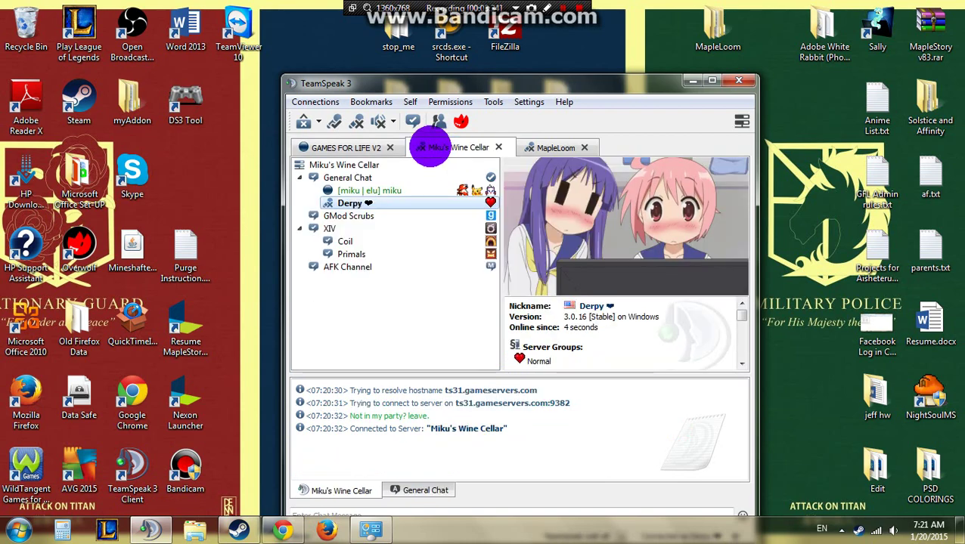
{"action": "left_click", "coordinate": [542, 144]}
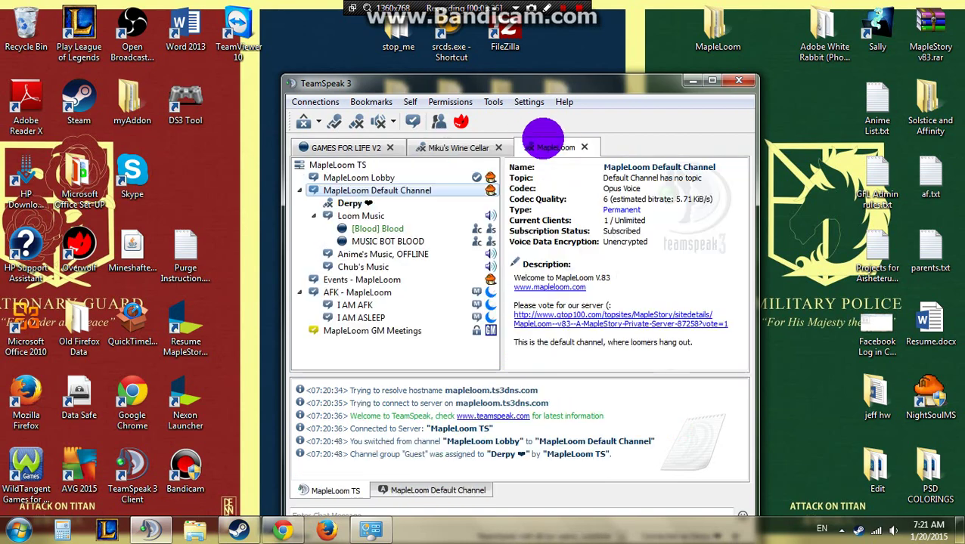
{"action": "left_click", "coordinate": [331, 146]}
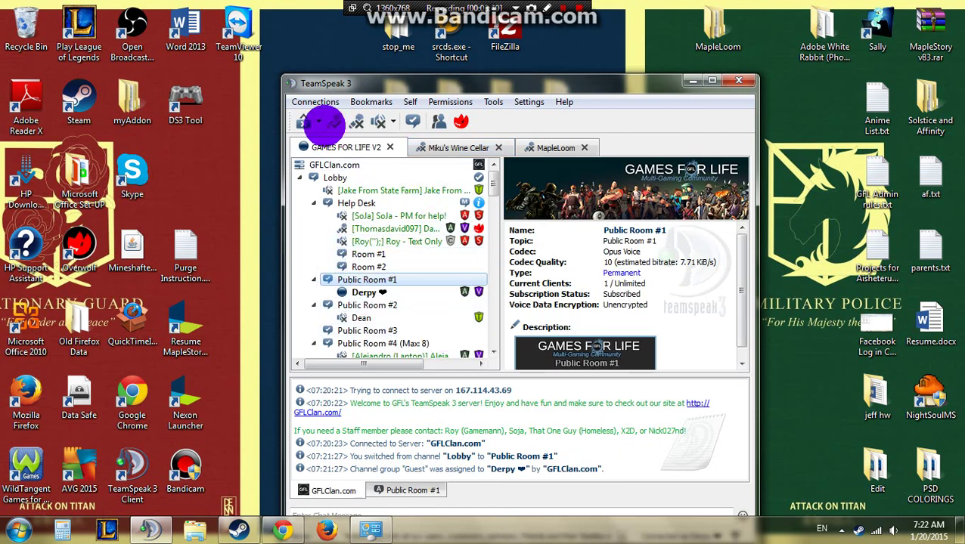
{"action": "left_click", "coordinate": [317, 121]}
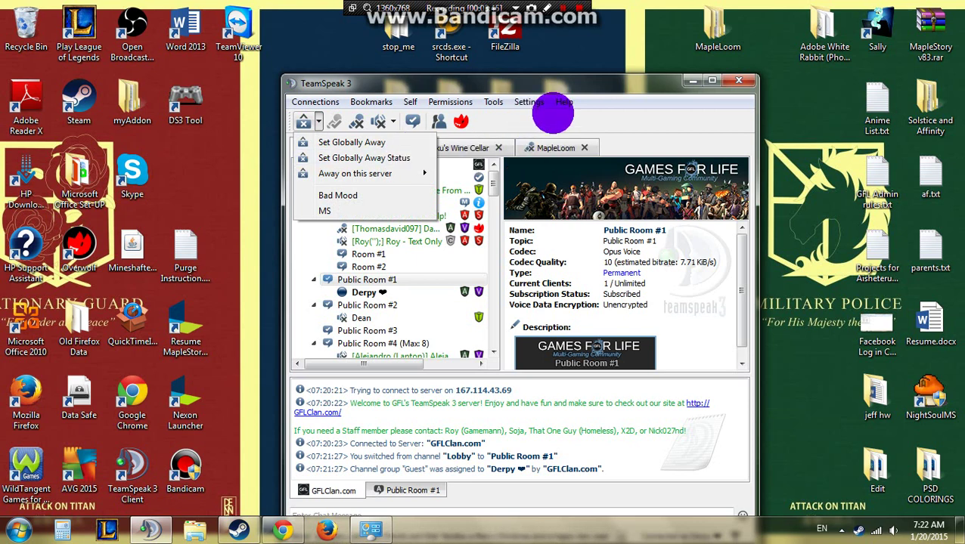
{"action": "left_click", "coordinate": [552, 113]}
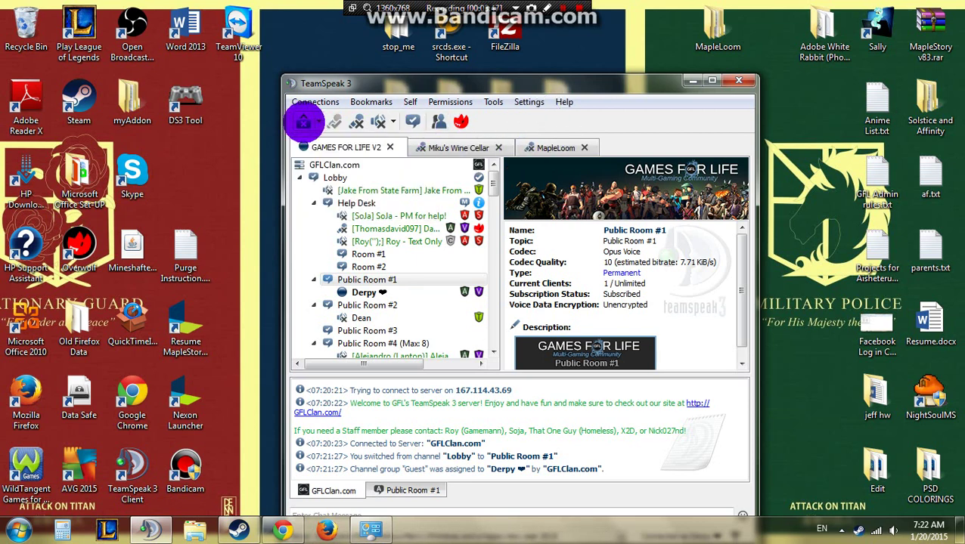
- Set a global away status with the message "Testing" and check it on the other two servers
{"action": "left_click", "coordinate": [318, 121]}
{"action": "left_click", "coordinate": [323, 136]}
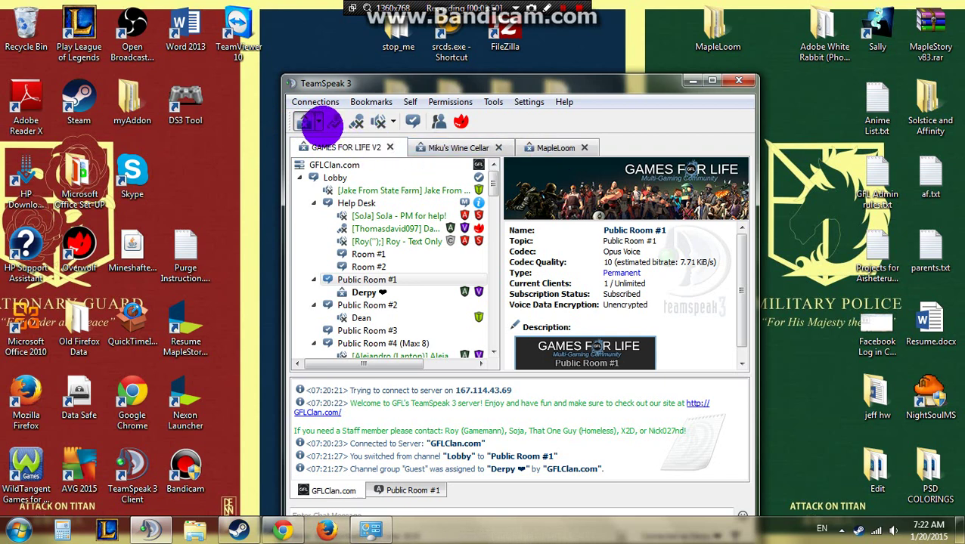
{"action": "left_click", "coordinate": [317, 122]}
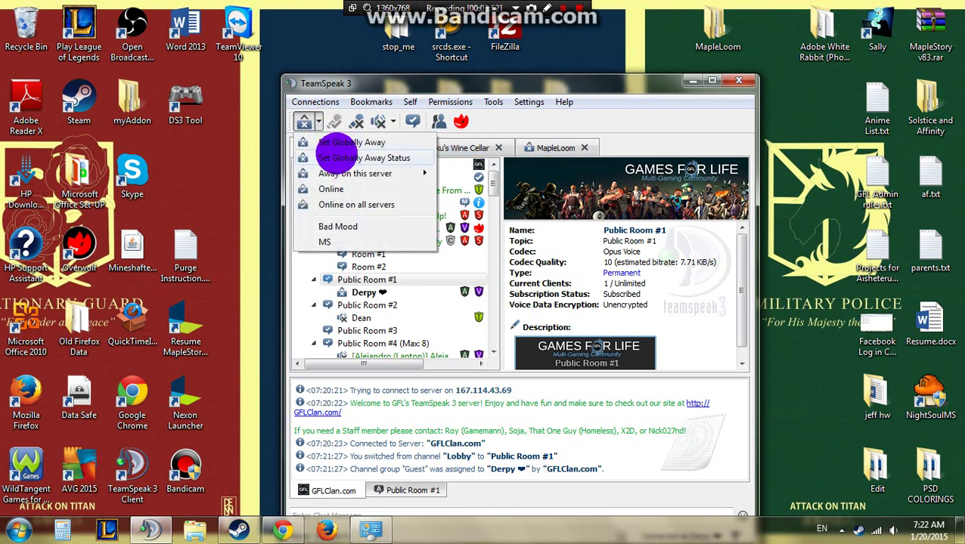
{"action": "left_click", "coordinate": [339, 156]}
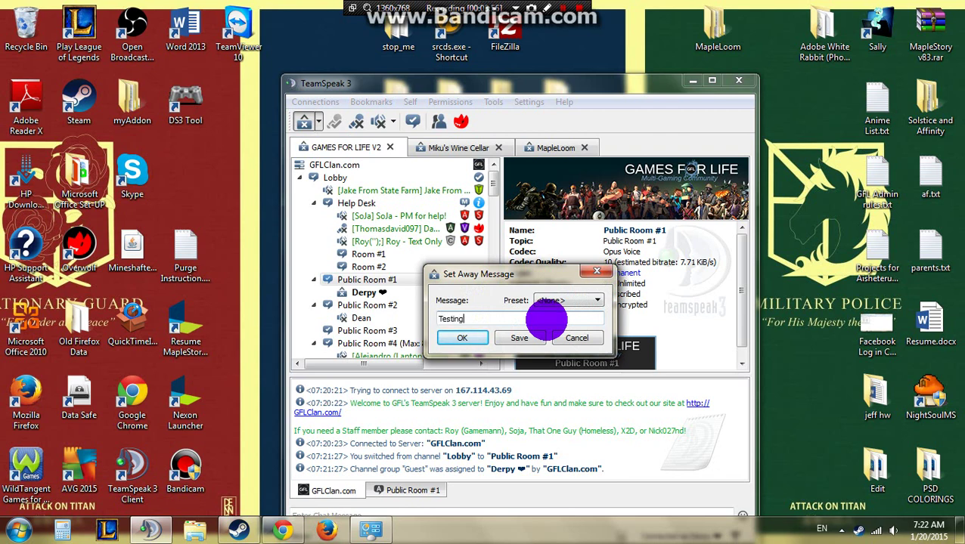
{"action": "key", "text": "Return"}
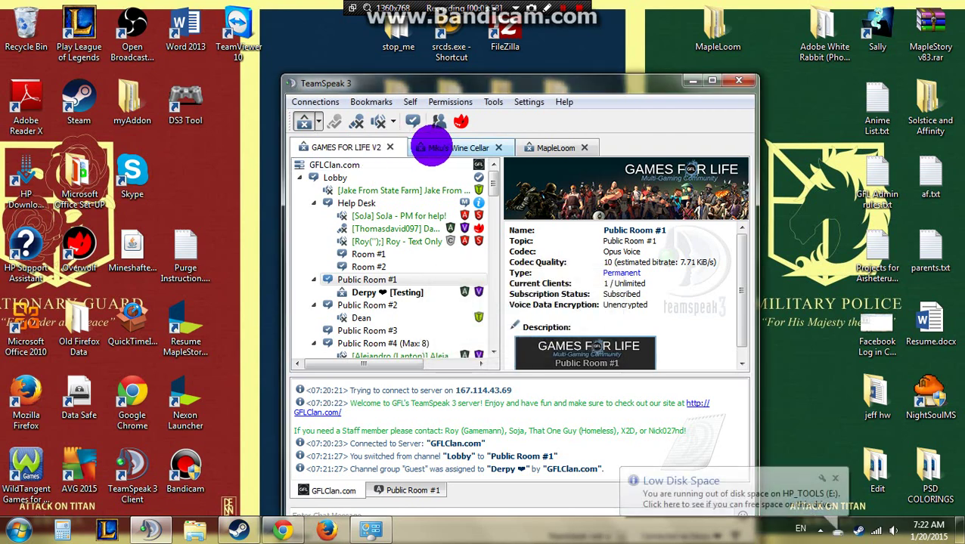
{"action": "left_click", "coordinate": [443, 147]}
{"action": "left_click", "coordinate": [540, 147]}
{"action": "left_click", "coordinate": [345, 147]}
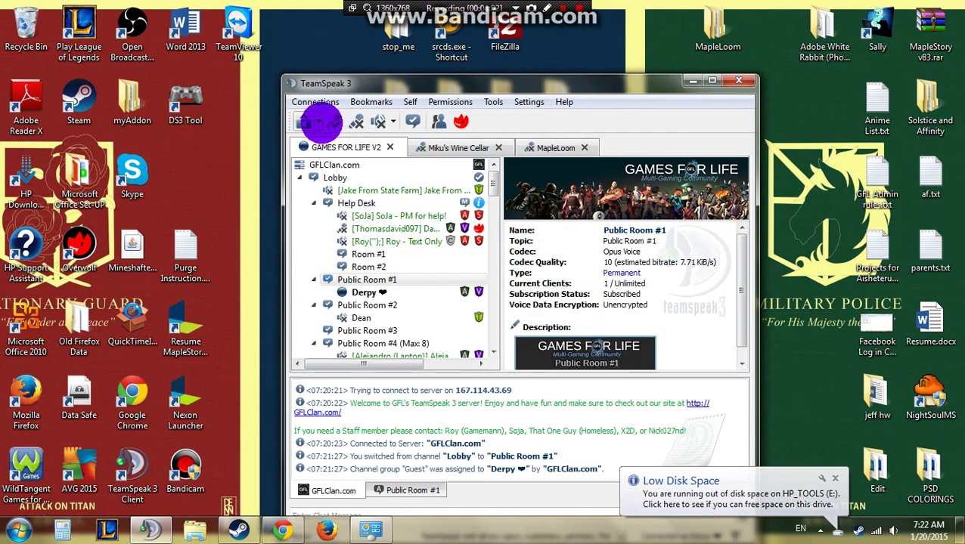
- Set an away status only on the GAMES FOR LIFE V2 server with the message "testing" and check the other two servers
{"action": "left_click", "coordinate": [317, 122]}
{"action": "mouse_move", "coordinate": [351, 176]}
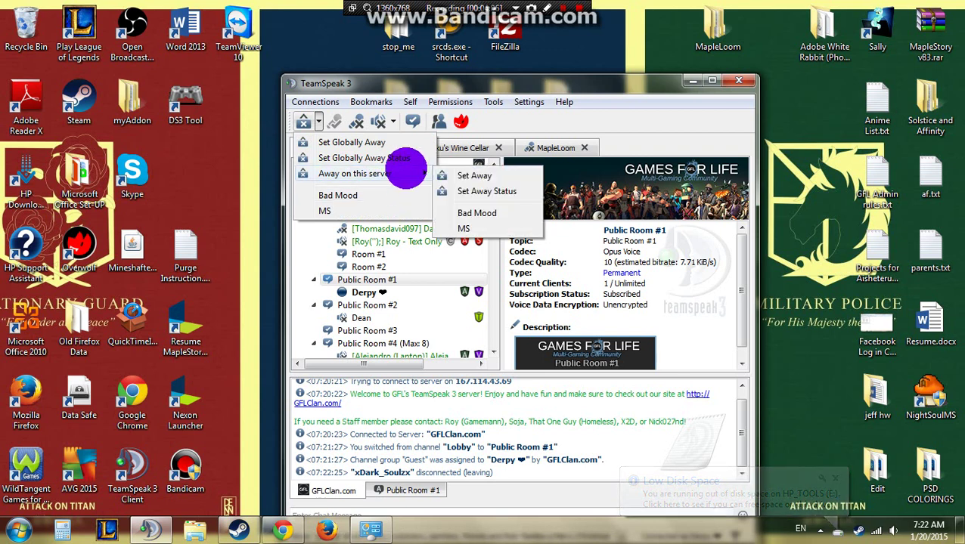
{"action": "mouse_move", "coordinate": [401, 179]}
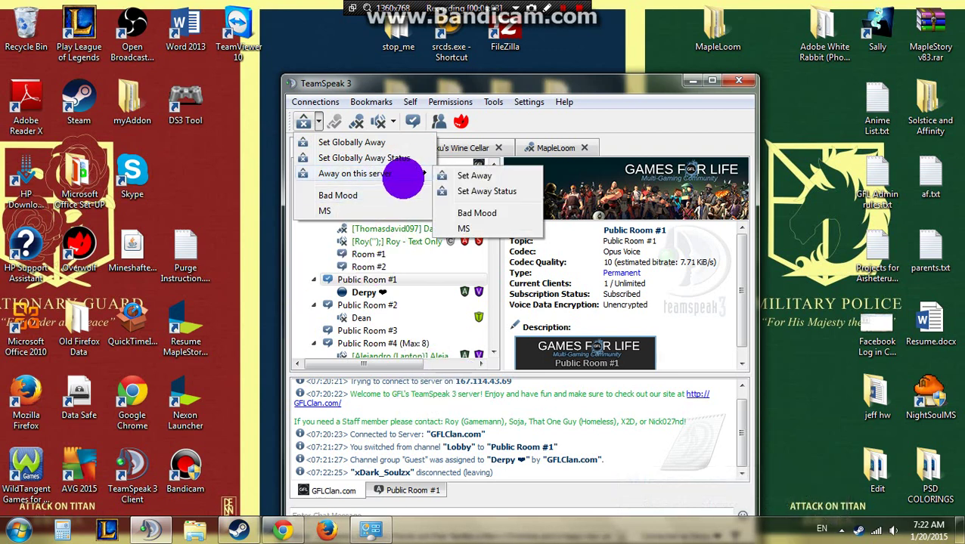
{"action": "left_click", "coordinate": [481, 192]}
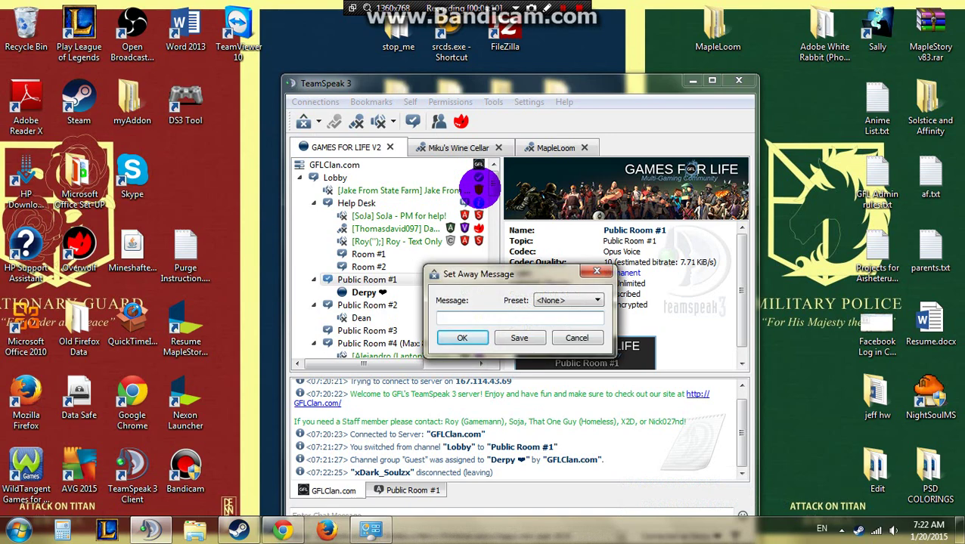
{"action": "type", "text": "testing"}
{"action": "key", "text": "Return"}
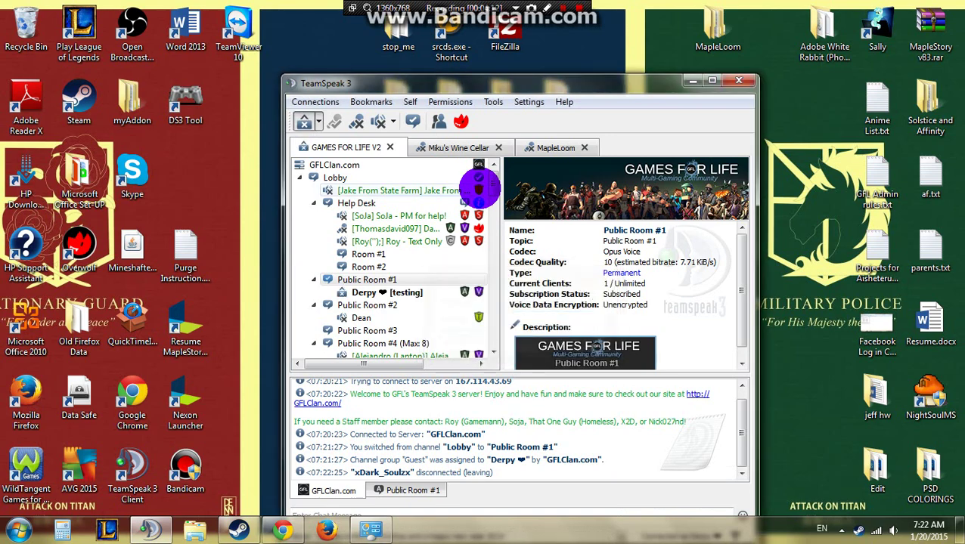
{"action": "left_click", "coordinate": [451, 149]}
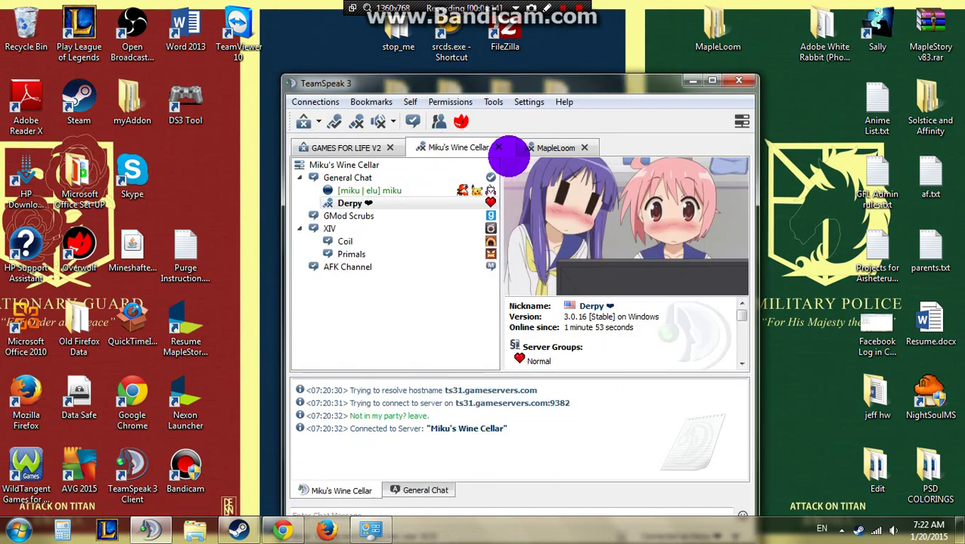
{"action": "left_click", "coordinate": [556, 147]}
{"action": "left_click", "coordinate": [338, 146]}
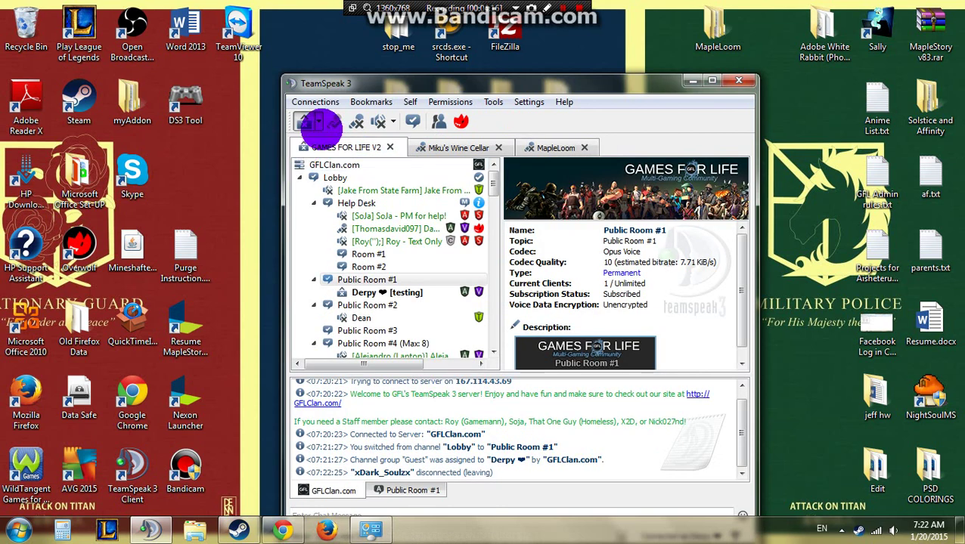
- Set the status on the GAMES FOR LIFE V2 server back to online
{"action": "left_click", "coordinate": [318, 123]}
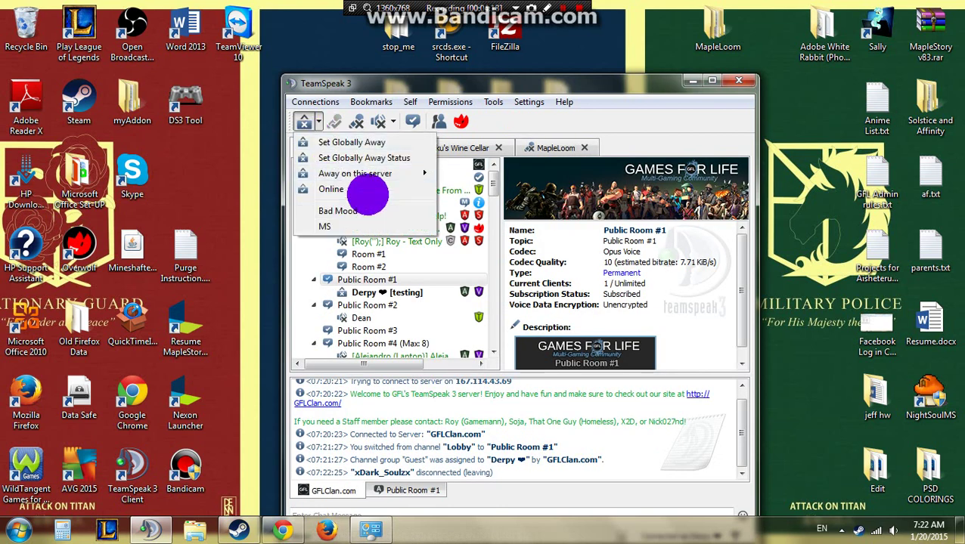
{"action": "mouse_move", "coordinate": [388, 176]}
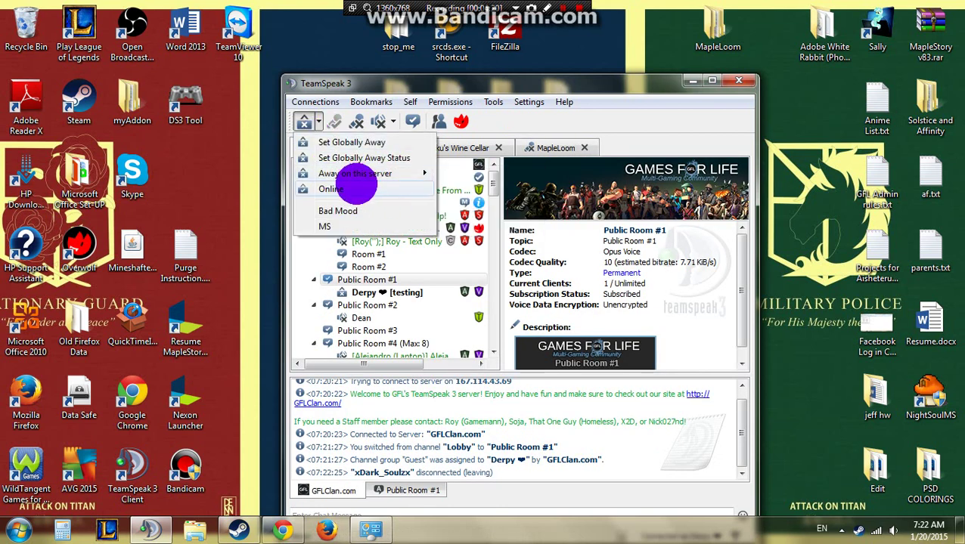
{"action": "left_click", "coordinate": [352, 189]}
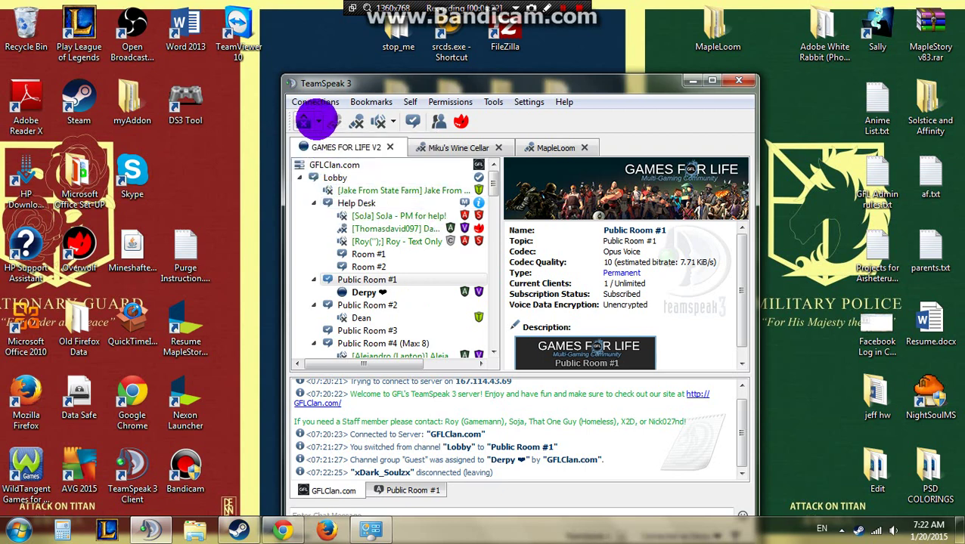
- Review the preset away messages for this server without setting one, and look over the away options again
{"action": "left_click", "coordinate": [317, 123]}
{"action": "mouse_move", "coordinate": [398, 173]}
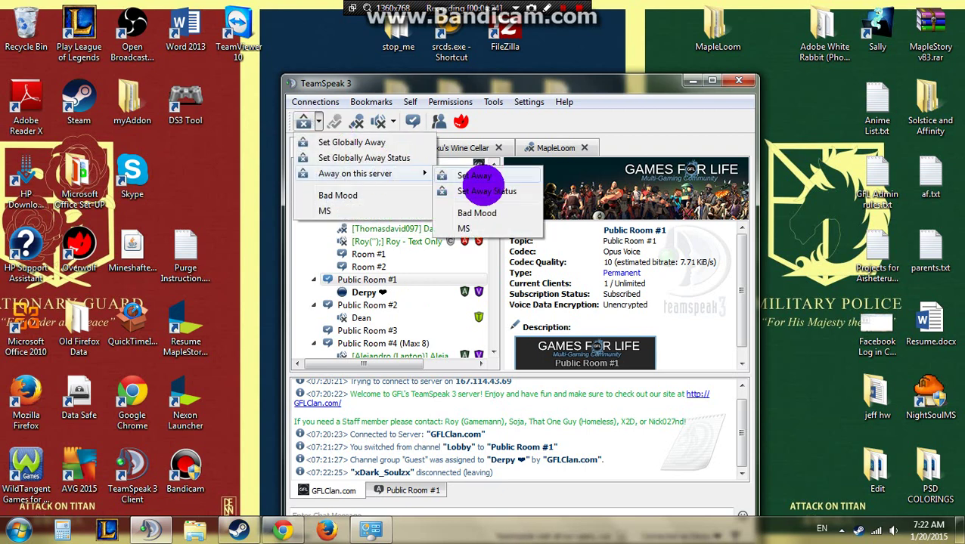
{"action": "left_click", "coordinate": [487, 192]}
{"action": "left_click", "coordinate": [571, 300]}
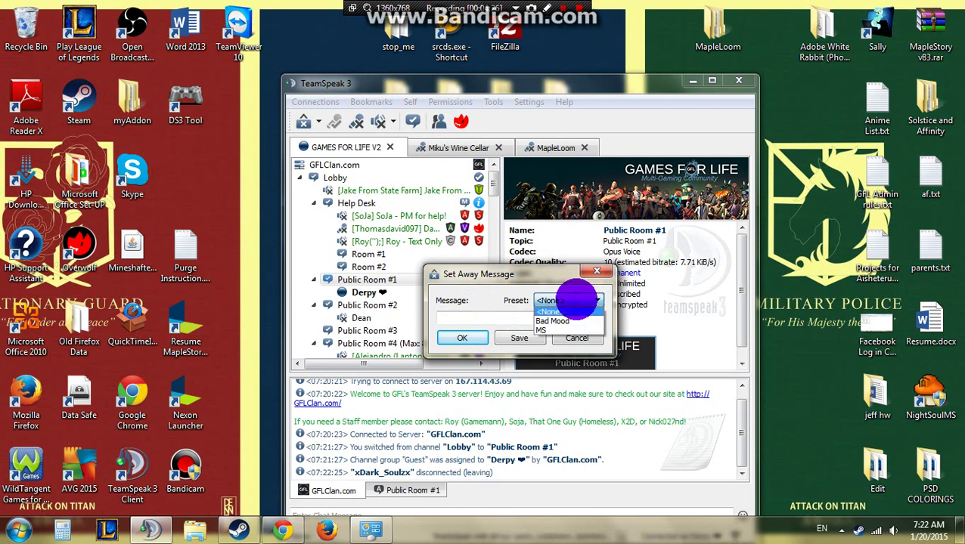
{"action": "left_click", "coordinate": [531, 309]}
{"action": "left_click", "coordinate": [520, 339]}
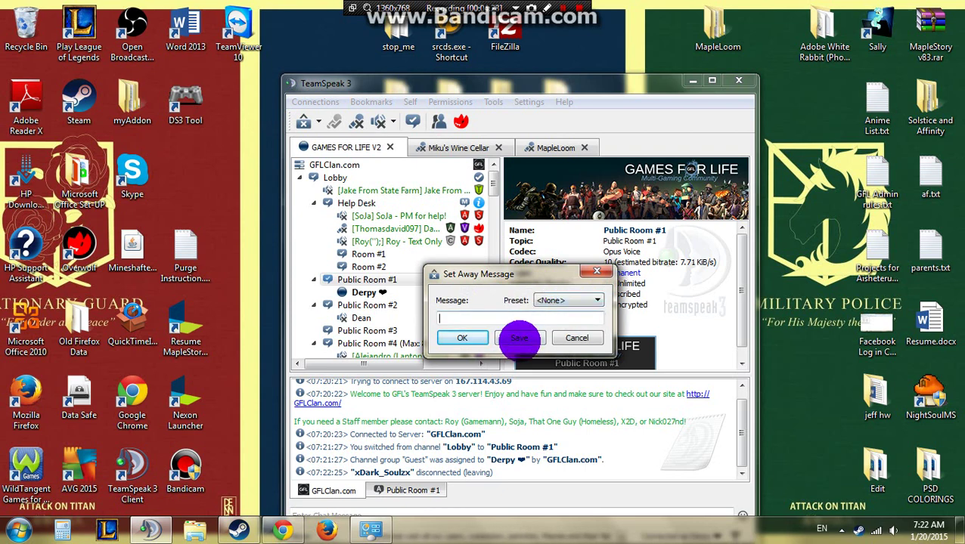
{"action": "left_click", "coordinate": [597, 272]}
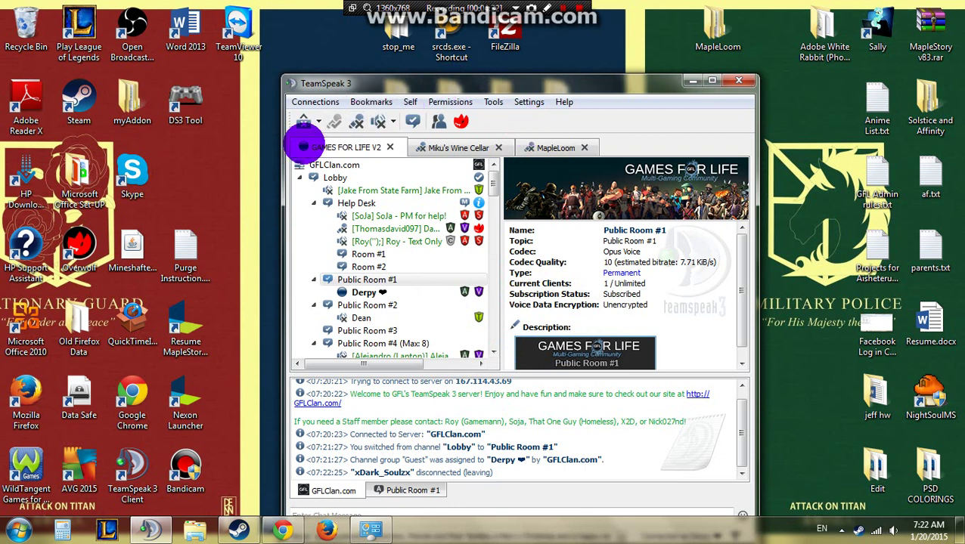
{"action": "left_click", "coordinate": [318, 121]}
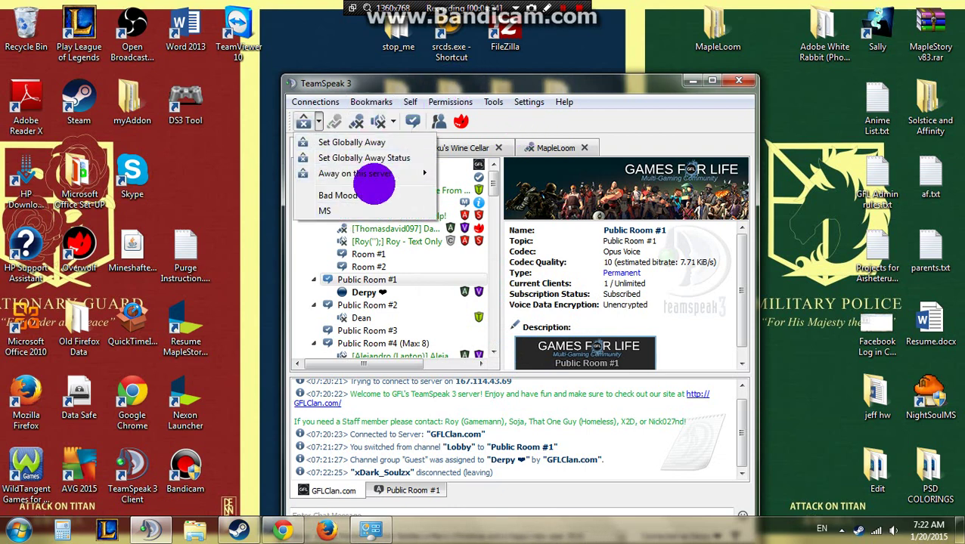
{"action": "left_click", "coordinate": [490, 79]}
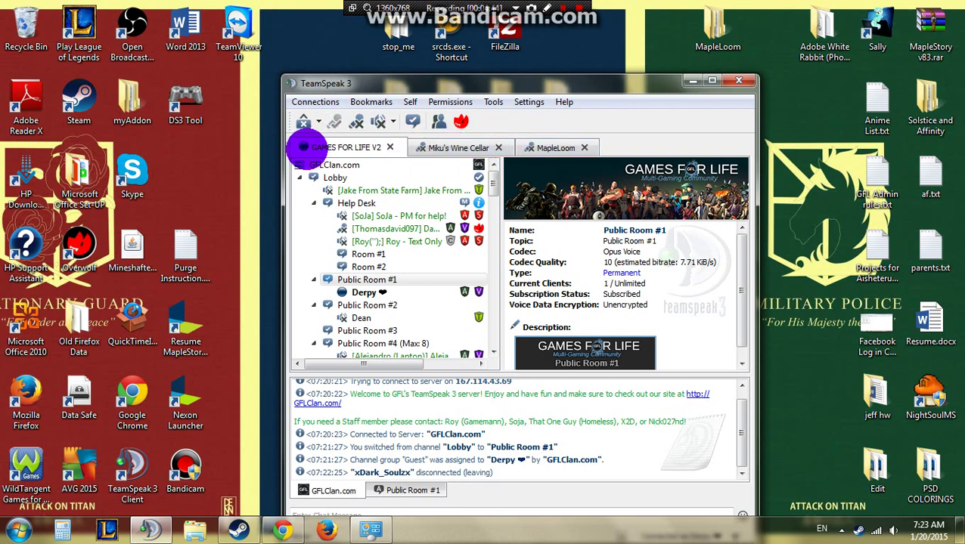
{"action": "left_click", "coordinate": [370, 133]}
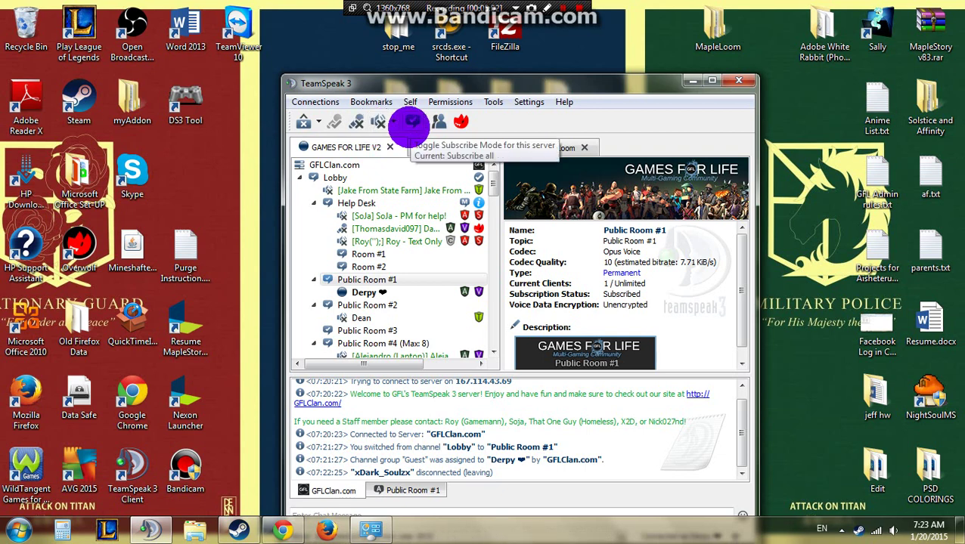
- Turn the subscription to all channels off and back on for the GAMES FOR LIFE V2 server
{"action": "left_click", "coordinate": [411, 122]}
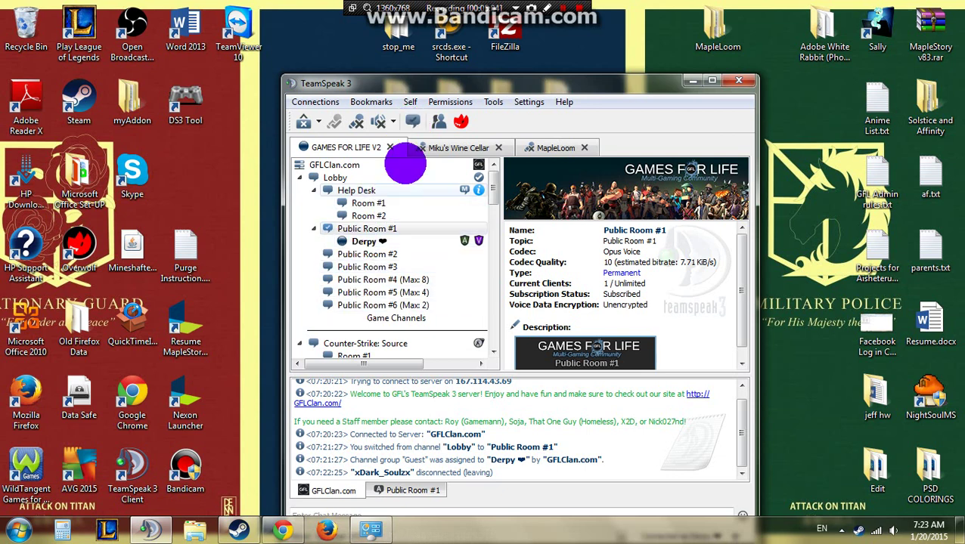
{"action": "left_click", "coordinate": [410, 120]}
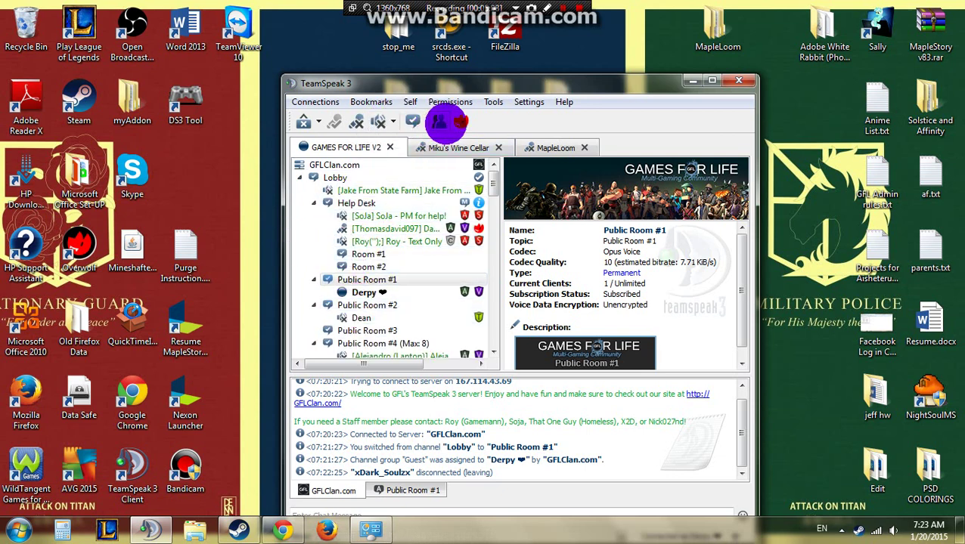
- Look over the contacts list and the friend, blocking and server group options for the client in Public Room #6
{"action": "left_click", "coordinate": [444, 123]}
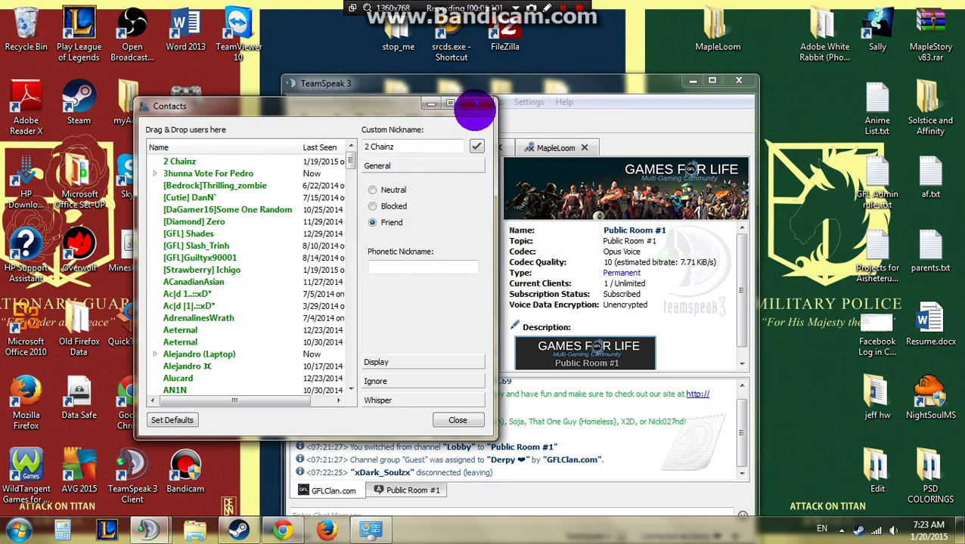
{"action": "left_click", "coordinate": [476, 105]}
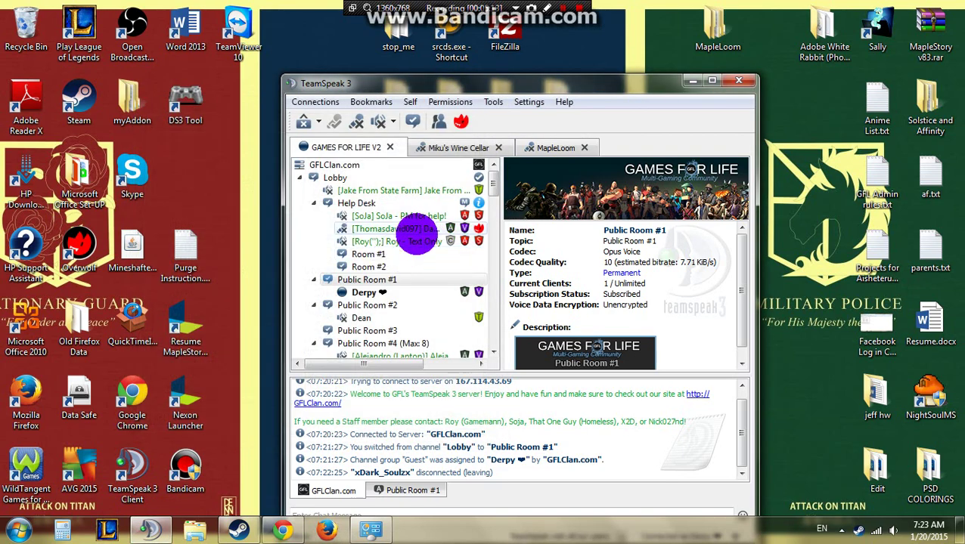
{"action": "scroll", "coordinate": [416, 234], "scroll_direction": "down", "scroll_amount": 5}
{"action": "scroll", "coordinate": [412, 236], "scroll_direction": "up", "scroll_amount": 1}
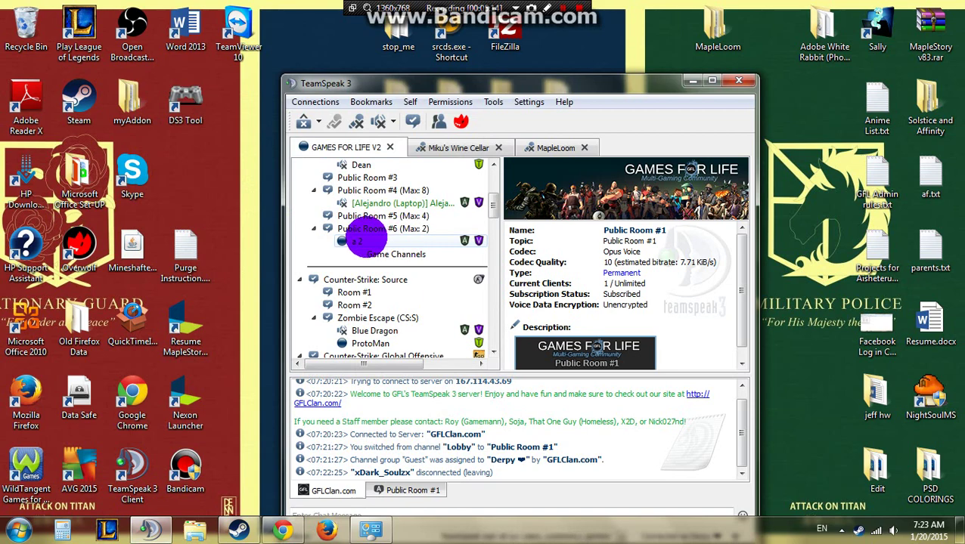
{"action": "left_click", "coordinate": [362, 241]}
{"action": "right_click", "coordinate": [366, 239]}
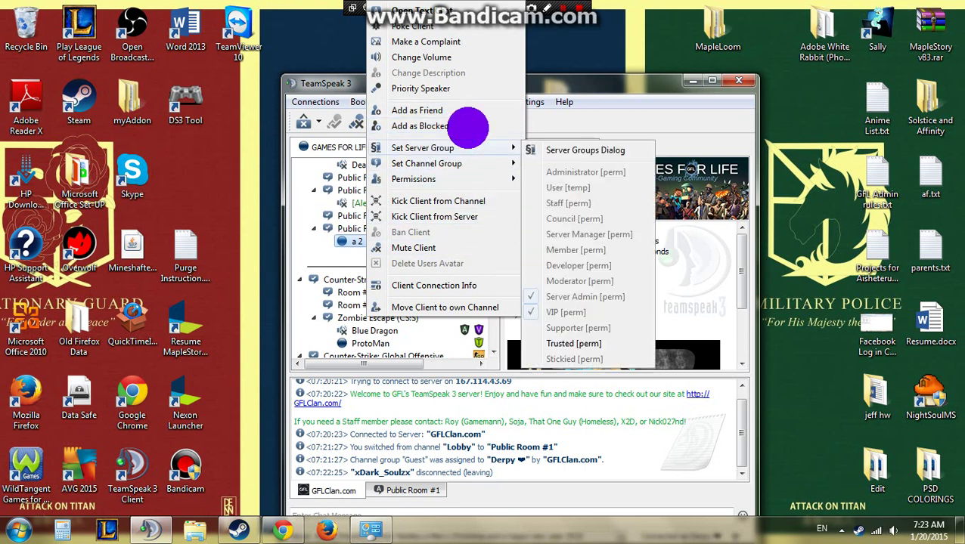
{"action": "left_click", "coordinate": [609, 283]}
{"action": "scroll", "coordinate": [432, 223], "scroll_direction": "up", "scroll_amount": 2}
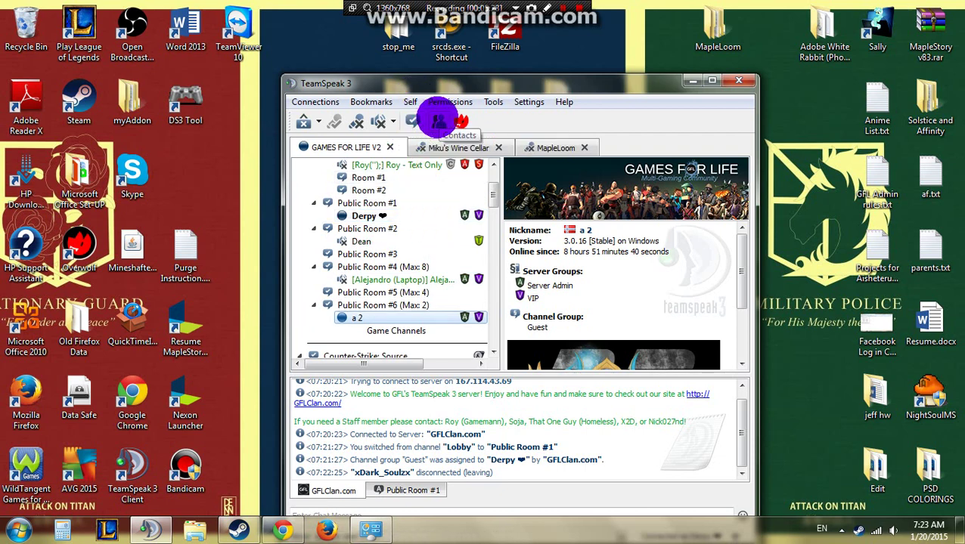
- Review the contacts list again with its Neutral, Blocked and Friend settings, and close it without changes
{"action": "left_click", "coordinate": [439, 121]}
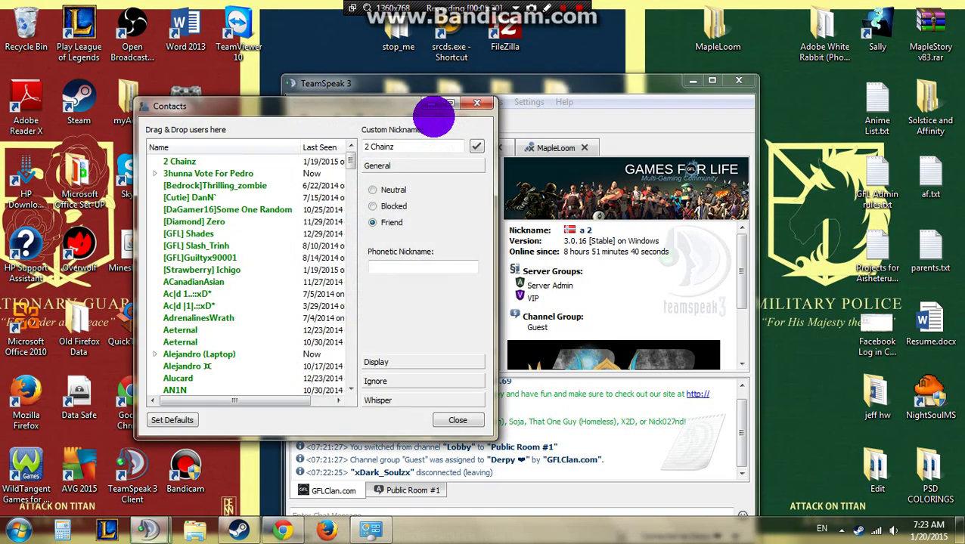
{"action": "left_click", "coordinate": [476, 103]}
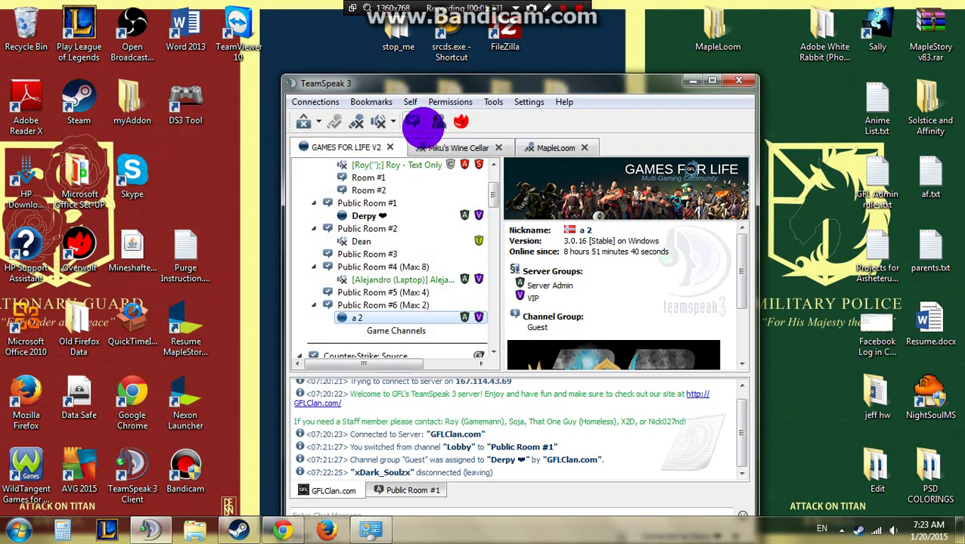
{"action": "key", "text": "Up"}
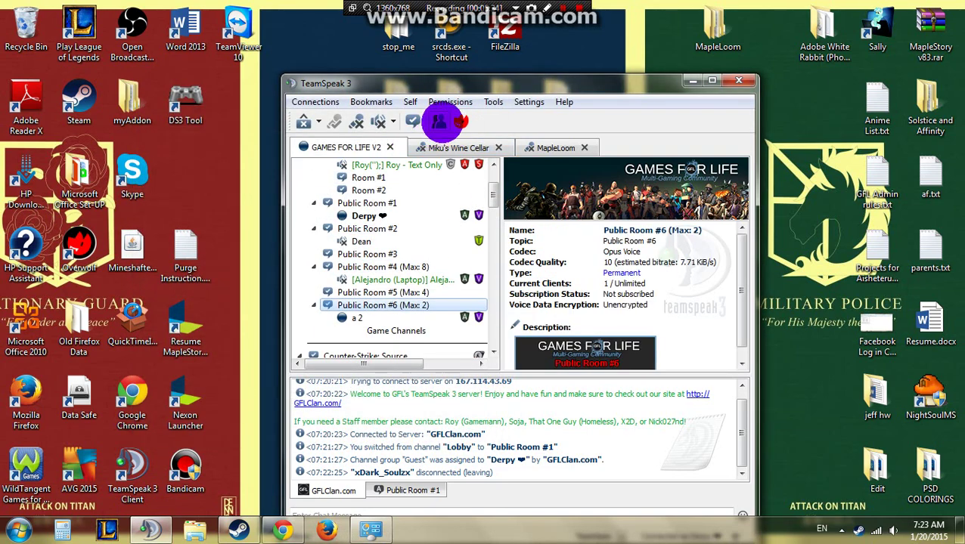
{"action": "left_click", "coordinate": [438, 121]}
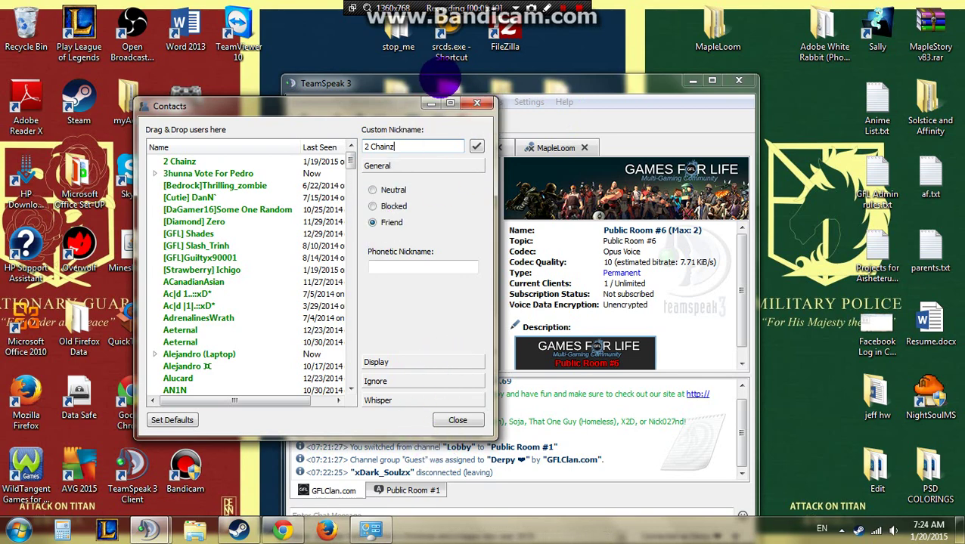
{"action": "left_click", "coordinate": [474, 106]}
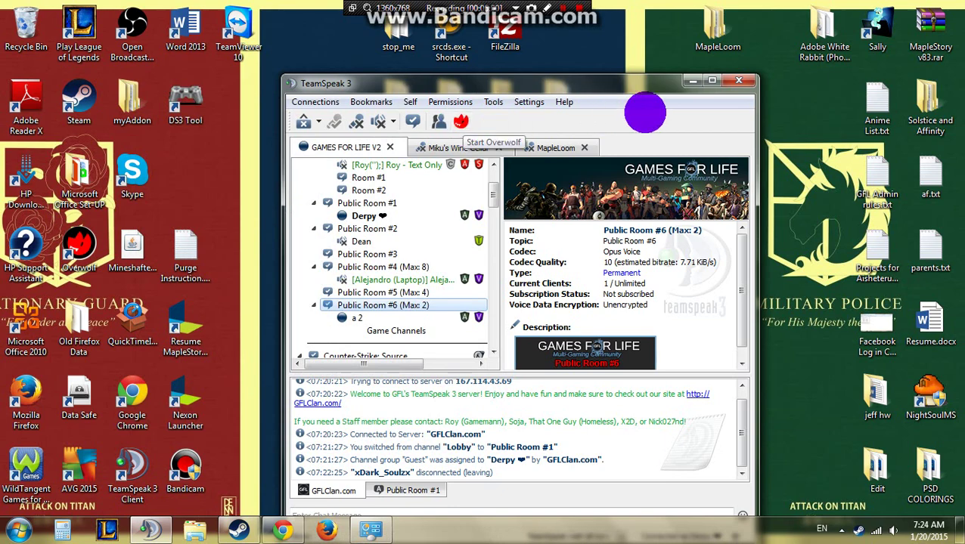
{"action": "left_click", "coordinate": [693, 82]}
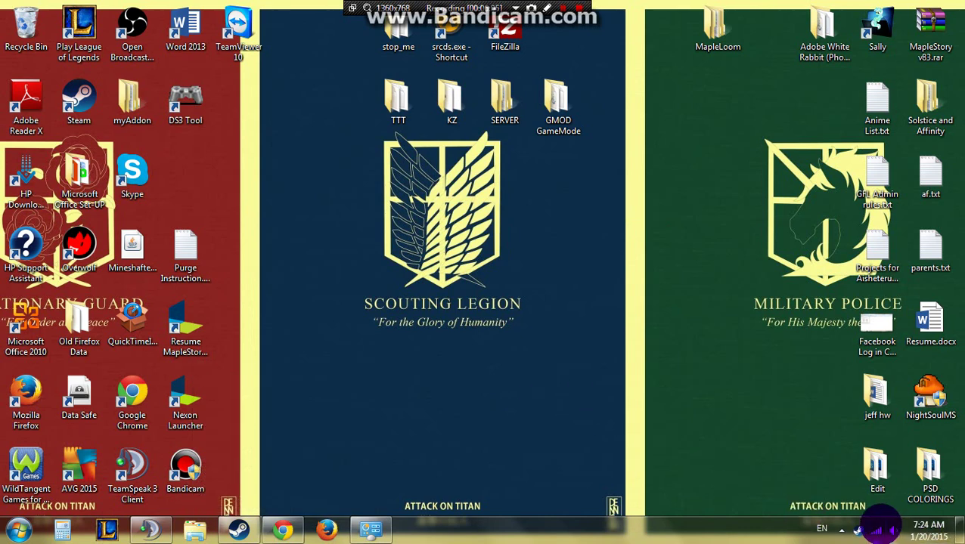
{"action": "right_click", "coordinate": [859, 529]}
{"action": "left_click", "coordinate": [629, 323]}
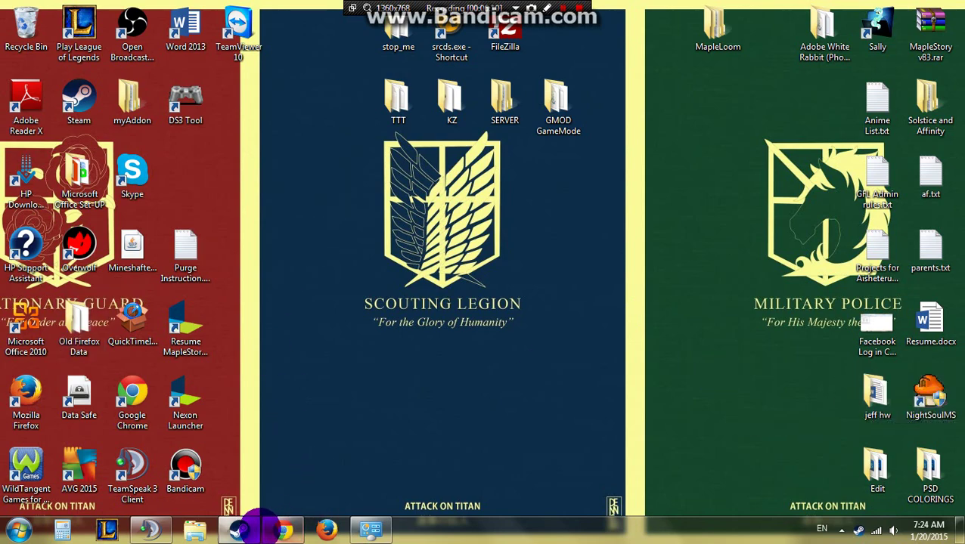
{"action": "left_click", "coordinate": [278, 529]}
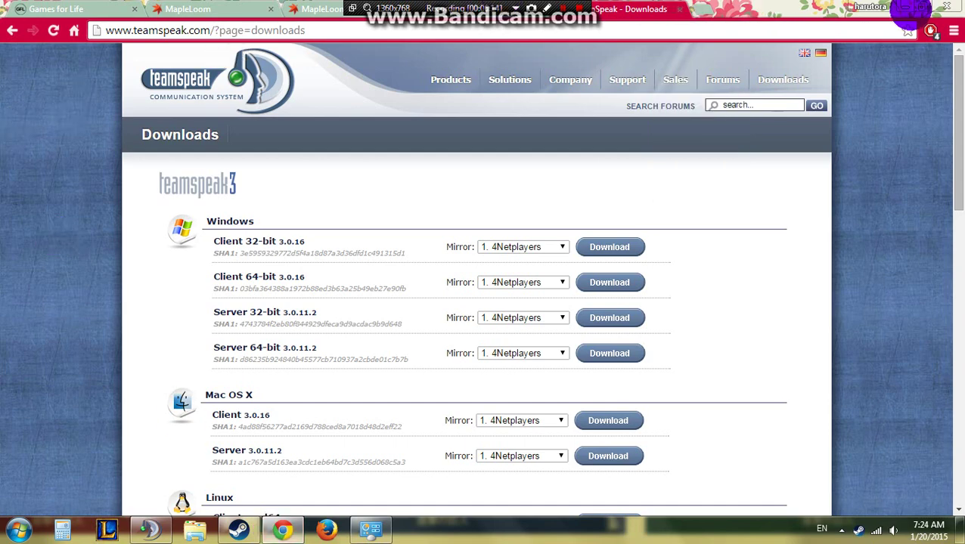
{"action": "left_click", "coordinate": [911, 9]}
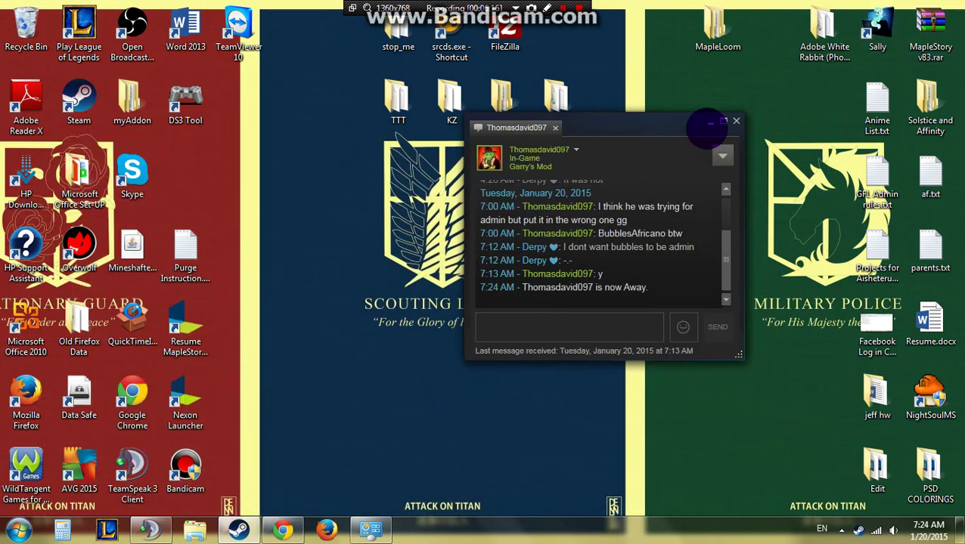
{"action": "left_click", "coordinate": [723, 121]}
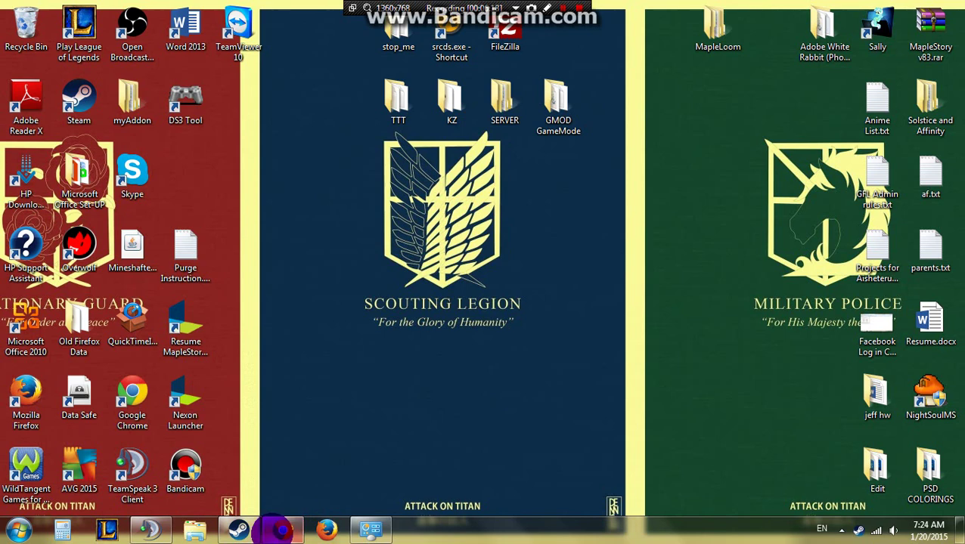
{"action": "left_click", "coordinate": [150, 529]}
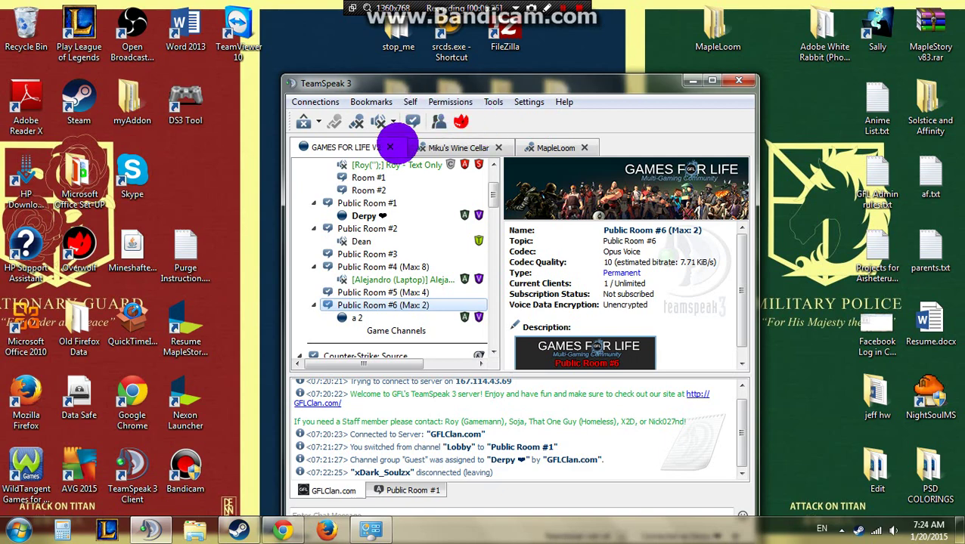
- View the MapleLoom and Miku's Wine Cellar servers and return to the GAMES FOR LIFE V2 server
{"action": "left_click", "coordinate": [554, 147]}
{"action": "left_click", "coordinate": [435, 147]}
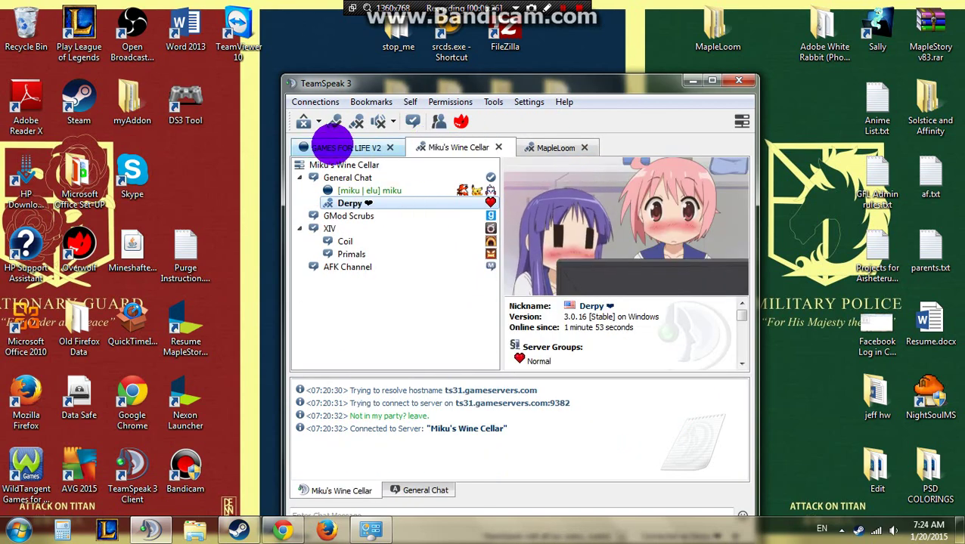
{"action": "left_click", "coordinate": [341, 147]}
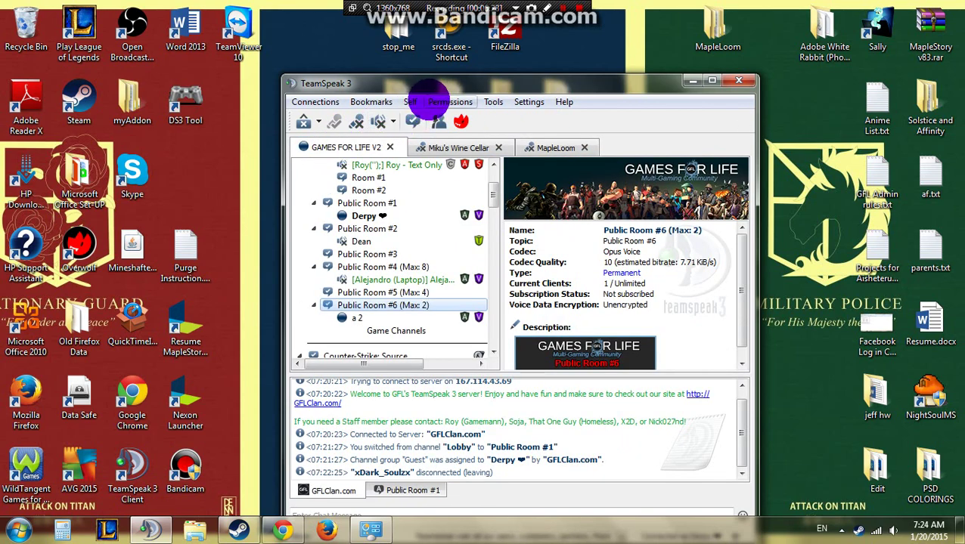
- Select the own client in Public Room #1, open the avatar image selection and cancel it without choosing a file
{"action": "left_click", "coordinate": [409, 102]}
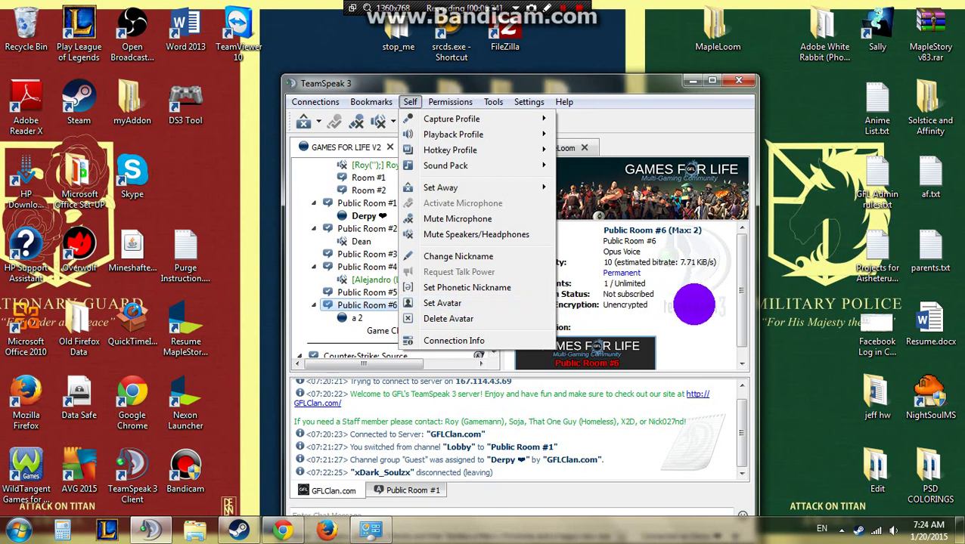
{"action": "left_click", "coordinate": [362, 208]}
{"action": "left_click", "coordinate": [363, 215]}
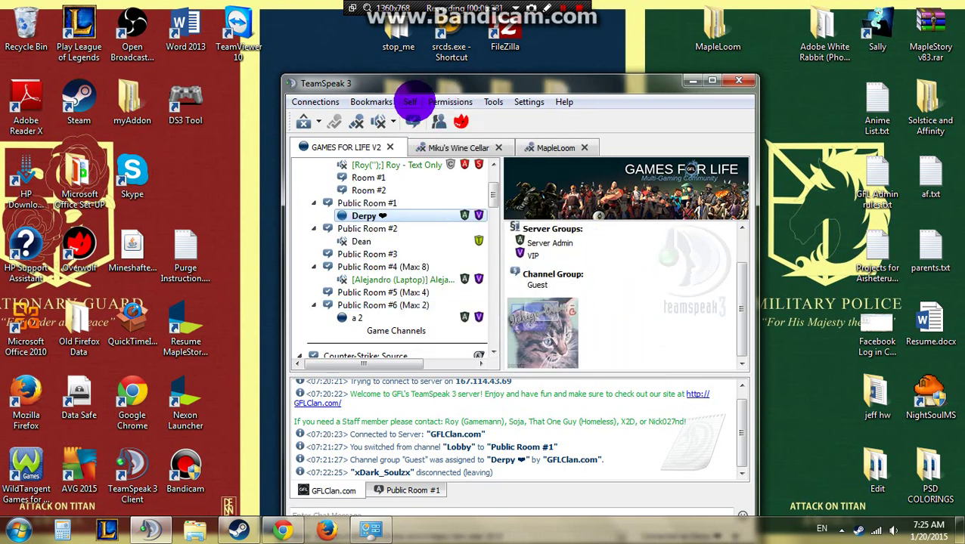
{"action": "left_click", "coordinate": [409, 101]}
{"action": "left_click", "coordinate": [452, 302]}
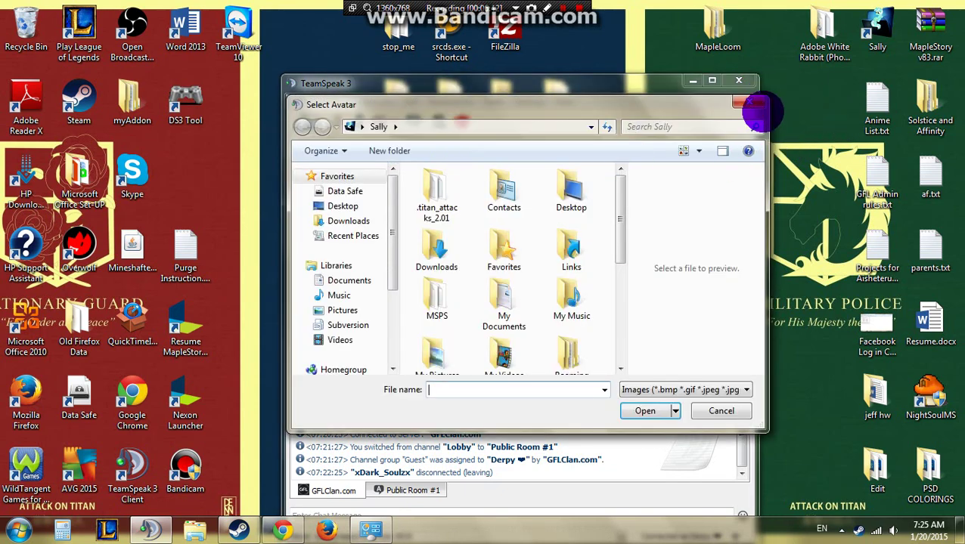
{"action": "left_click", "coordinate": [751, 106]}
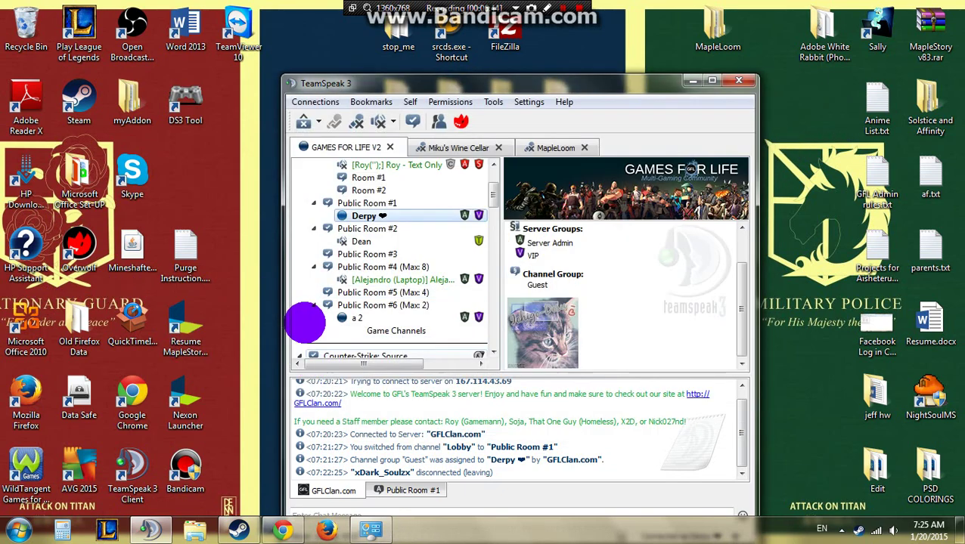
- Open the own nickname for editing, leave it without entering a new one, and look over the own-client options including avatar deletion
{"action": "left_click", "coordinate": [451, 102]}
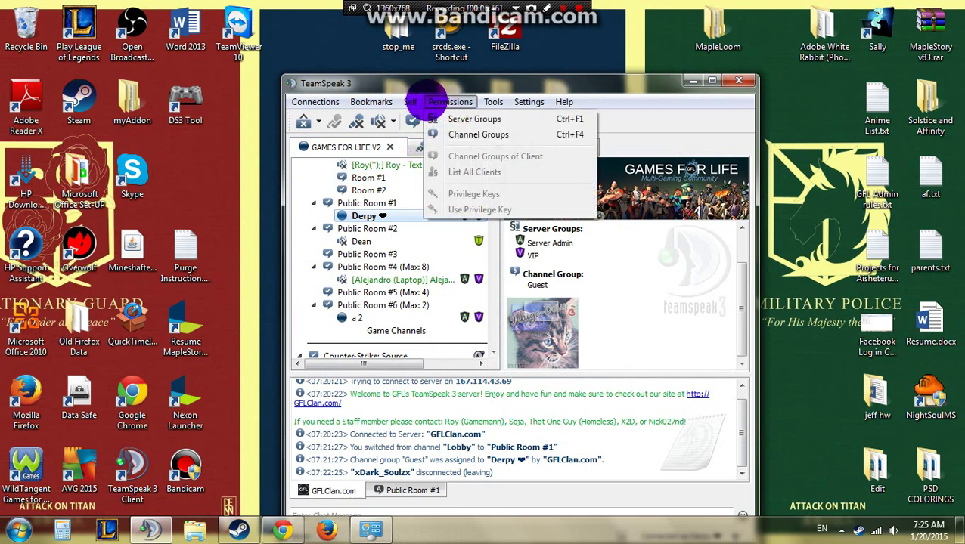
{"action": "mouse_move", "coordinate": [412, 102]}
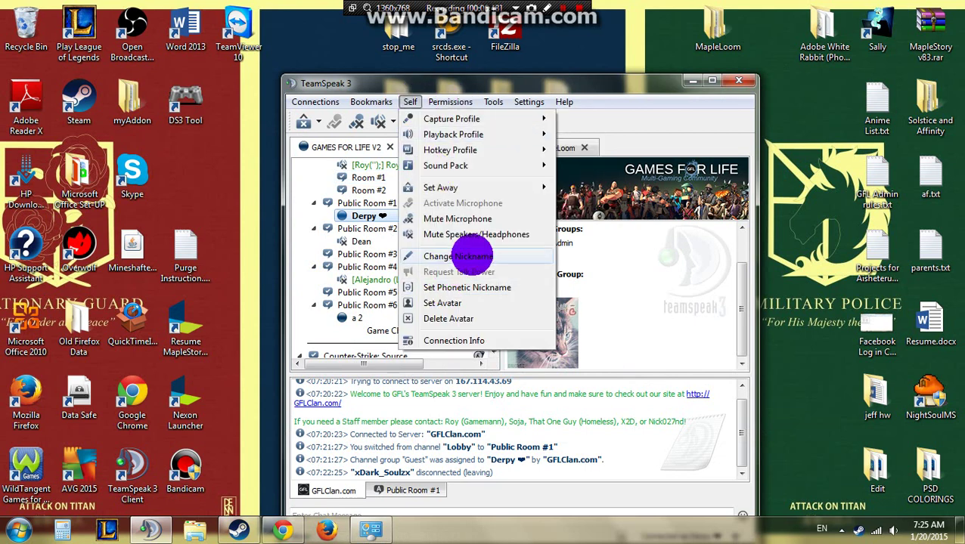
{"action": "left_click", "coordinate": [457, 258]}
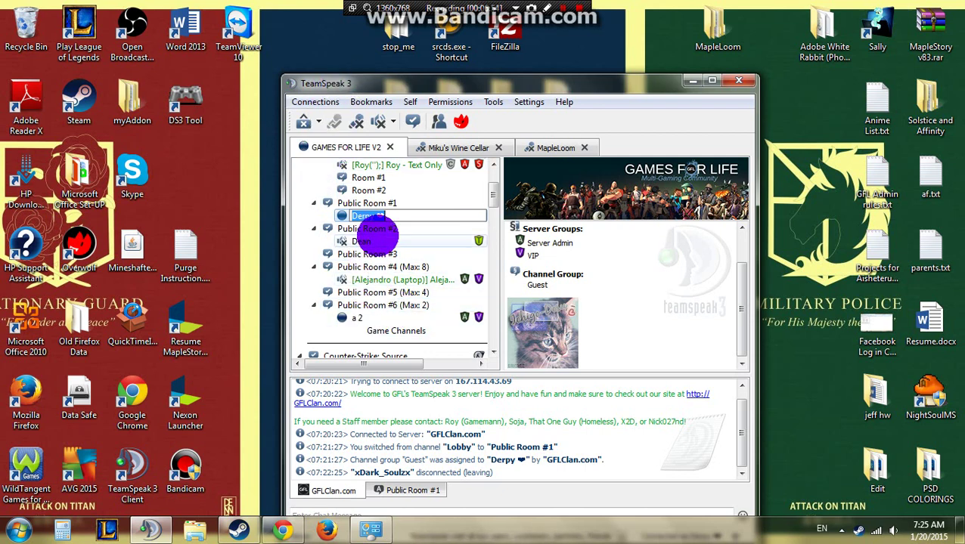
{"action": "left_click", "coordinate": [422, 213]}
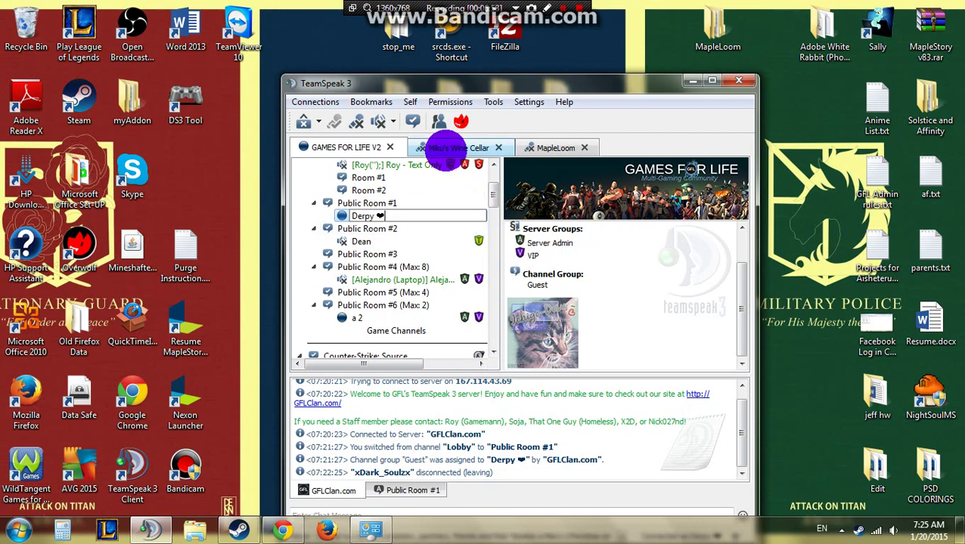
{"action": "left_click", "coordinate": [446, 147]}
{"action": "left_click", "coordinate": [350, 147]}
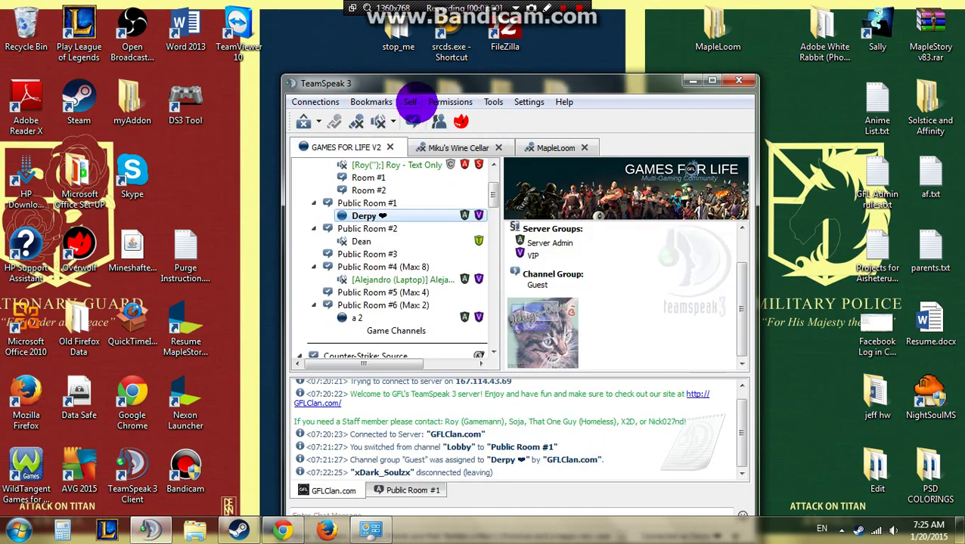
{"action": "left_click", "coordinate": [412, 101]}
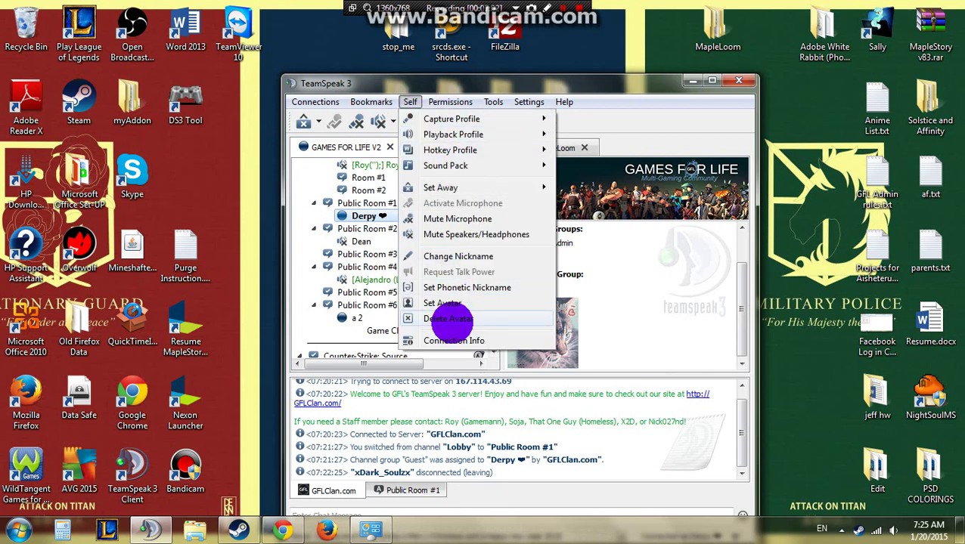
{"action": "left_click", "coordinate": [599, 278]}
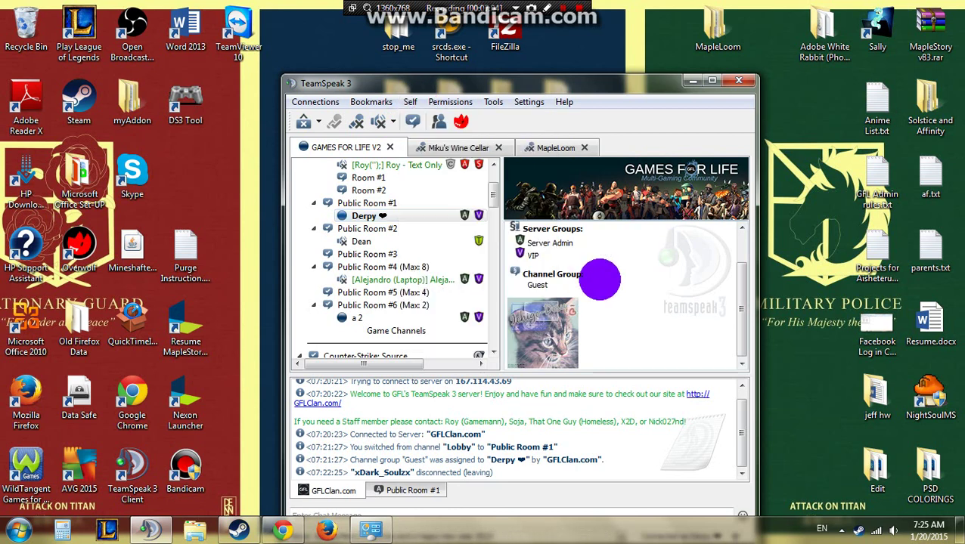
- Open the channel settings of Public Room #1 to view them and cancel without changes
{"action": "right_click", "coordinate": [423, 203]}
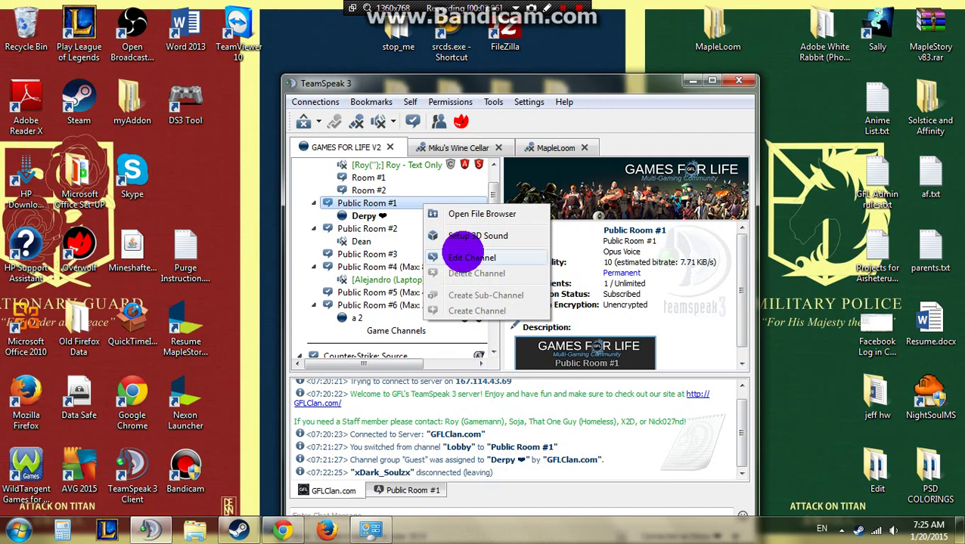
{"action": "left_click", "coordinate": [459, 248]}
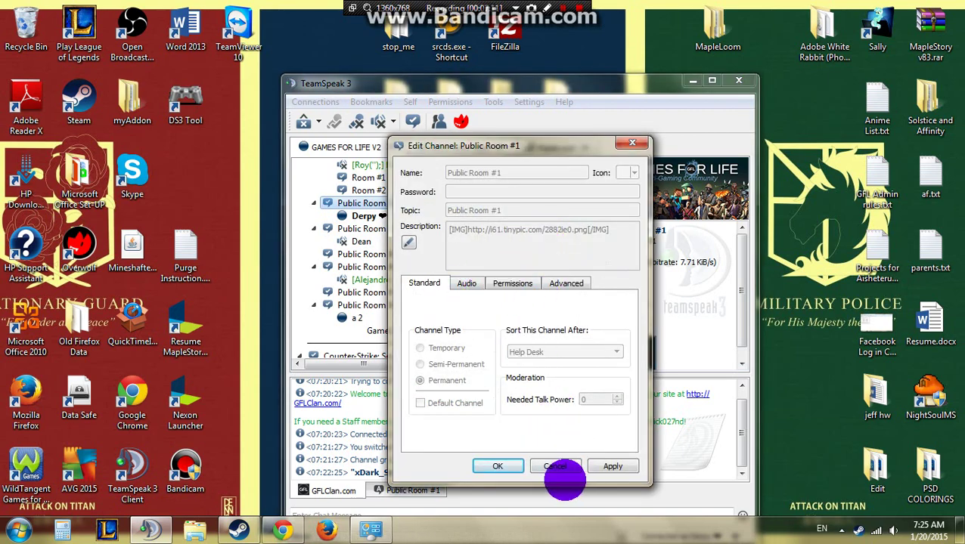
{"action": "left_click", "coordinate": [551, 467]}
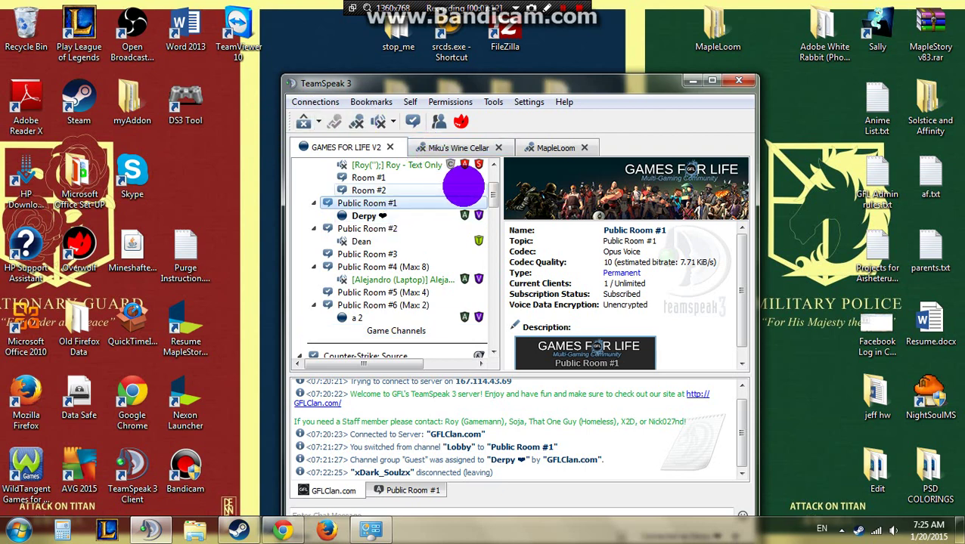
- On the Miku's Wine Cellar server, view the members of the Normal and Pokehmans server groups and close the permissions window
{"action": "left_click", "coordinate": [456, 147]}
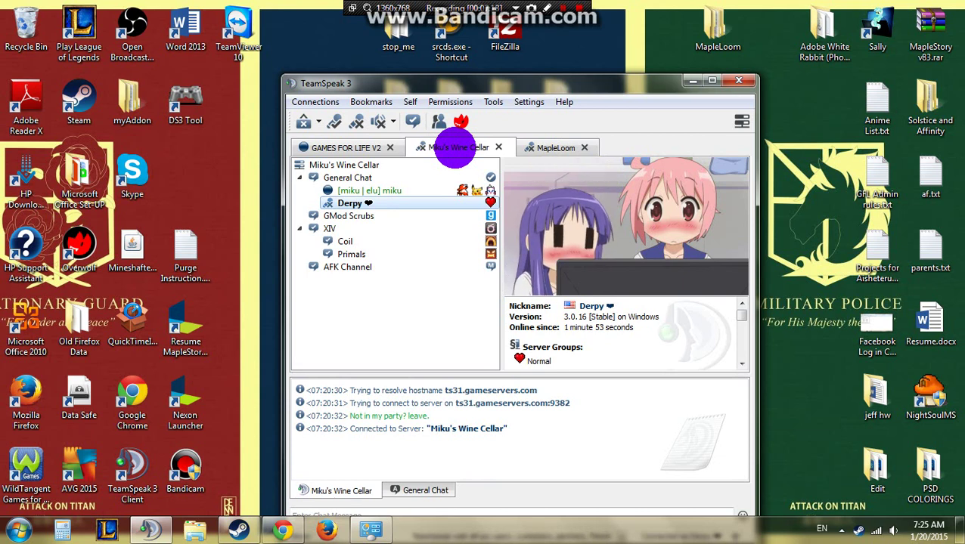
{"action": "left_click", "coordinate": [461, 106]}
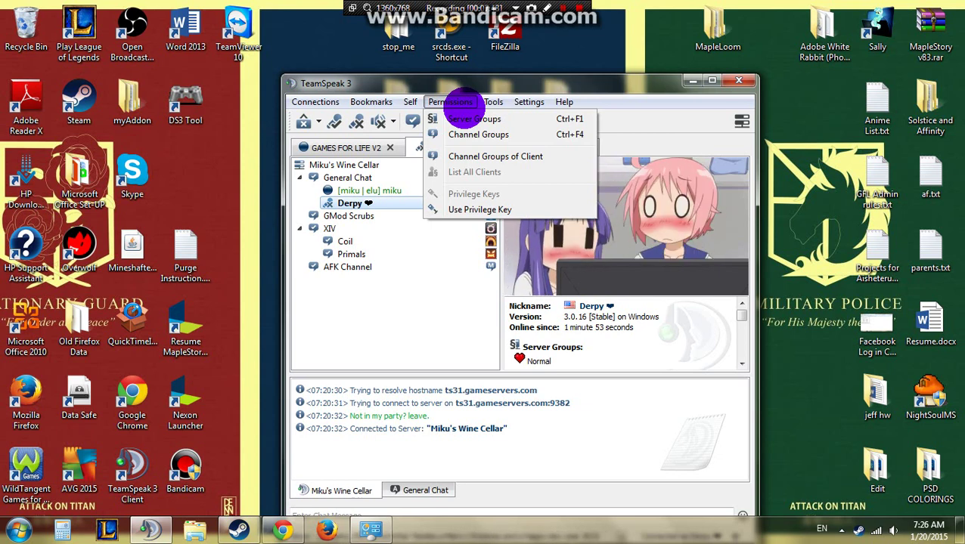
{"action": "left_click", "coordinate": [630, 274]}
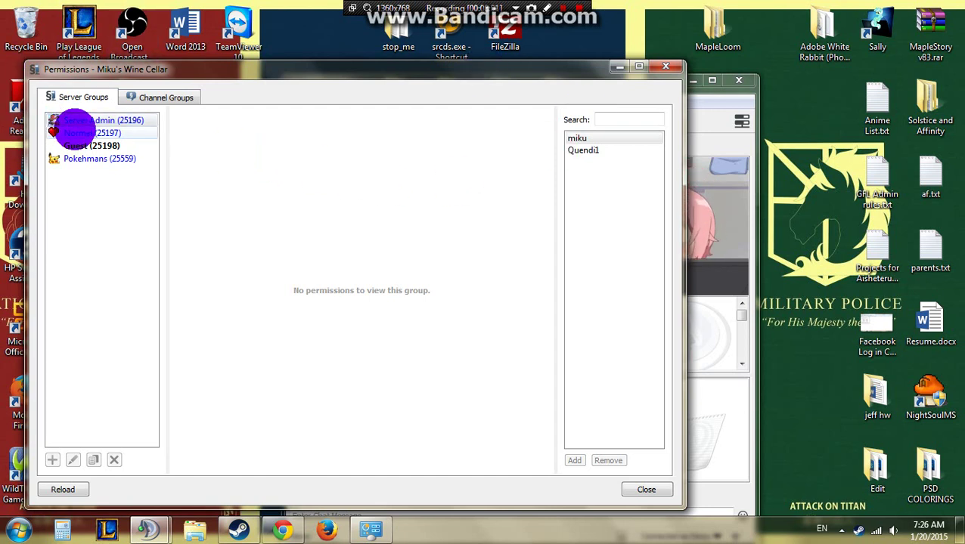
{"action": "left_click", "coordinate": [120, 134]}
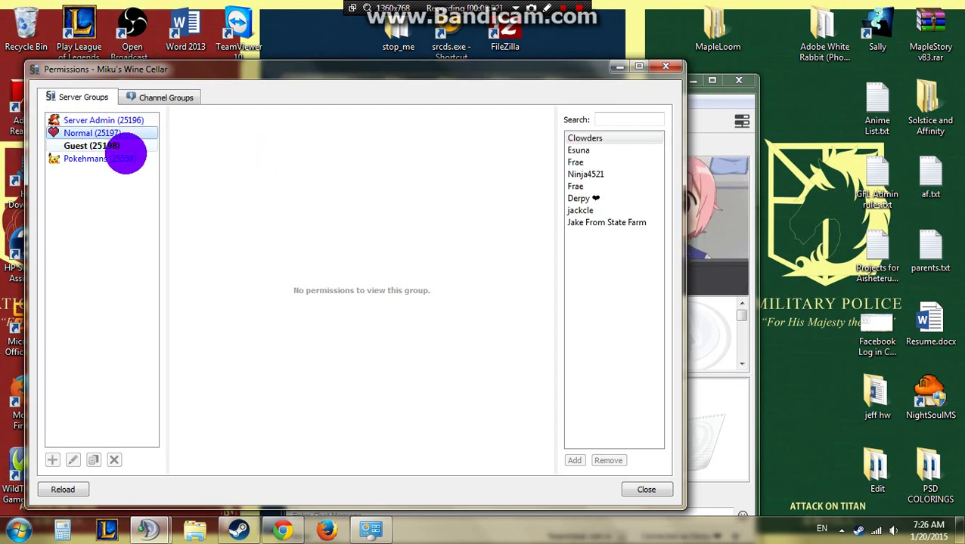
{"action": "left_click", "coordinate": [125, 159]}
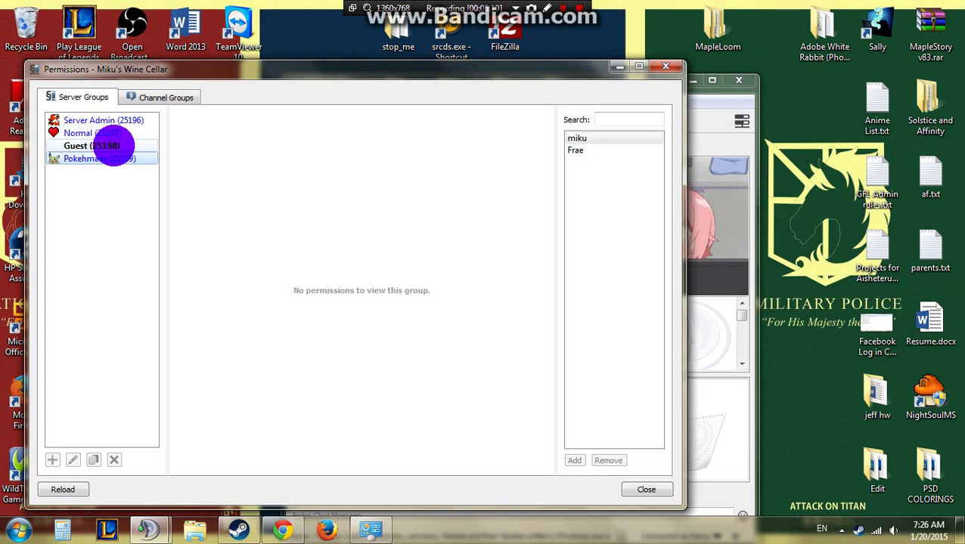
{"action": "left_click", "coordinate": [666, 70]}
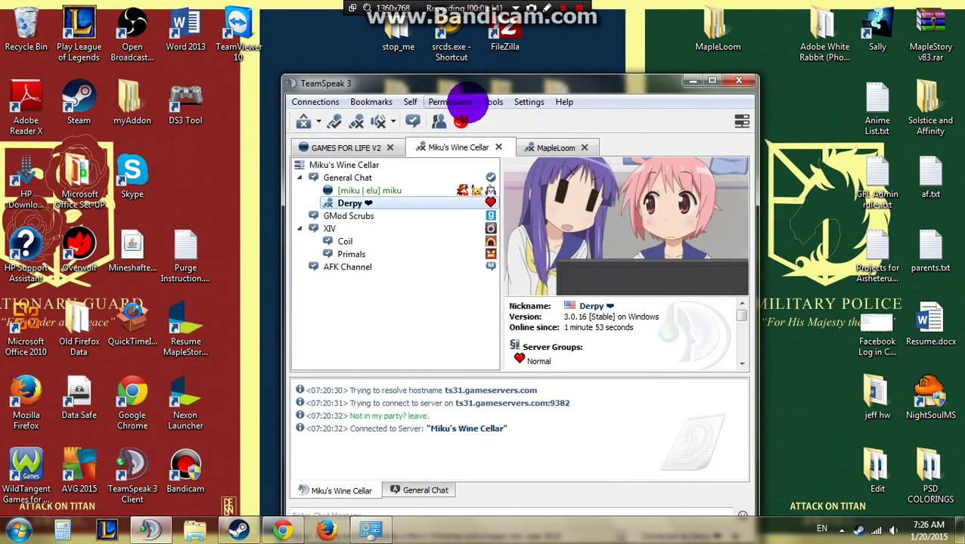
- View the channel groups of the Miku's Wine Cellar server and close the permissions window
{"action": "left_click", "coordinate": [454, 102]}
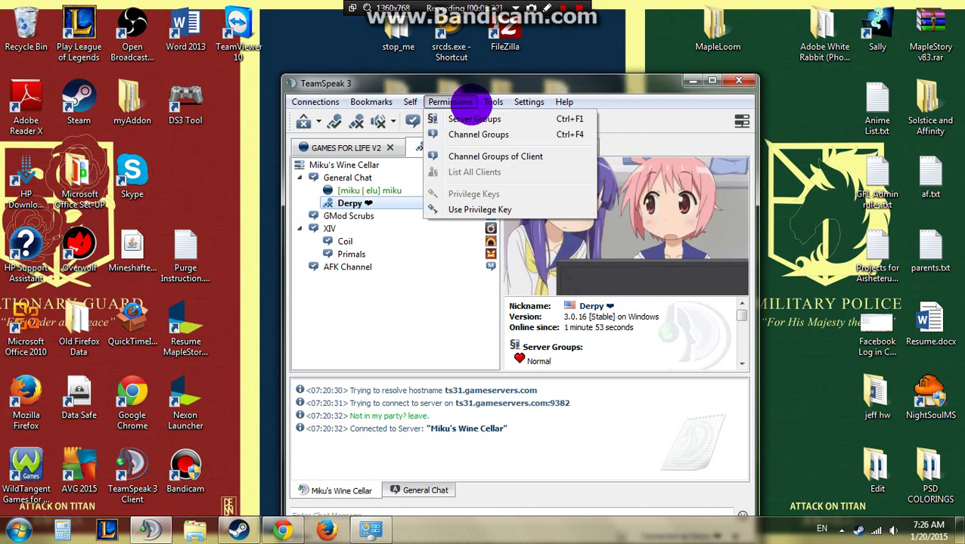
{"action": "left_click", "coordinate": [480, 134]}
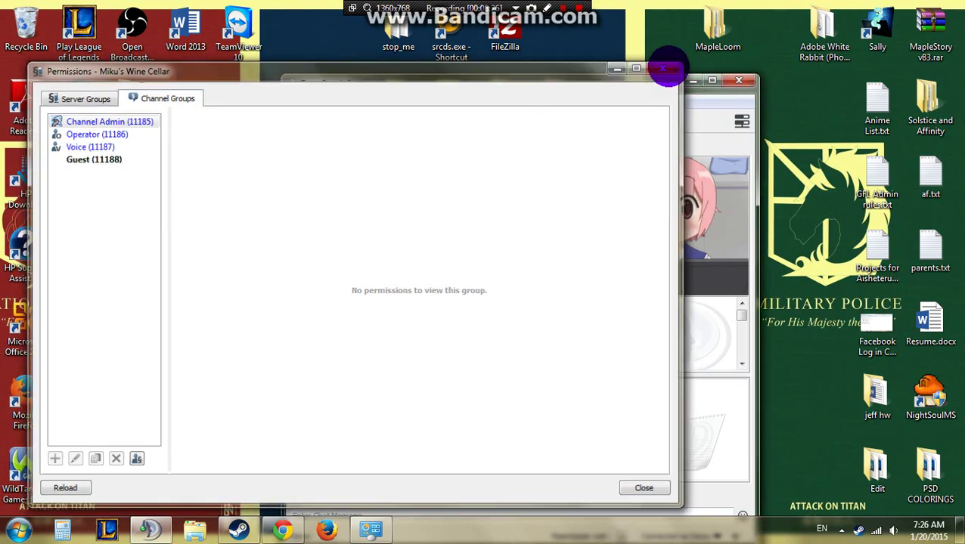
{"action": "left_click", "coordinate": [666, 66]}
- Look over the server group and channel group options of the other client in General Chat without changing them
{"action": "right_click", "coordinate": [356, 191]}
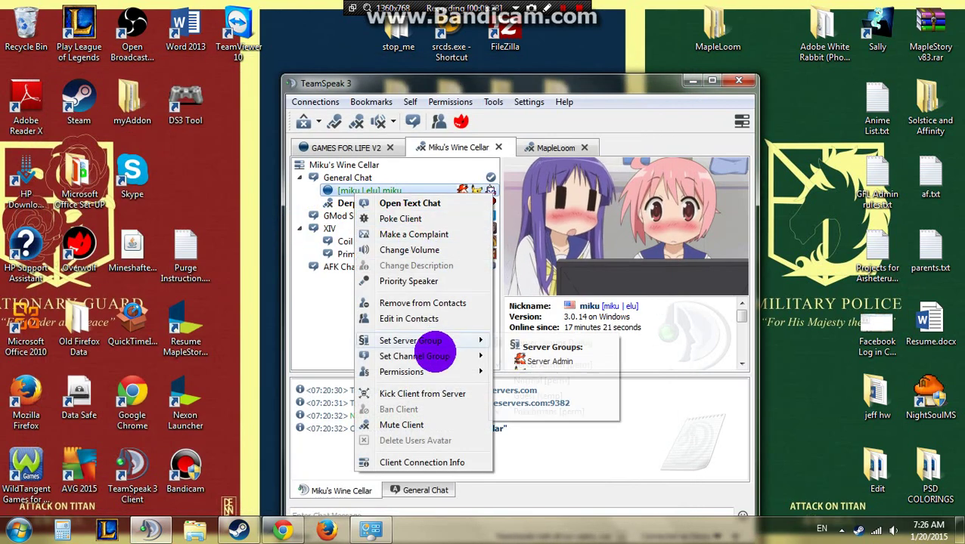
{"action": "mouse_move", "coordinate": [434, 355]}
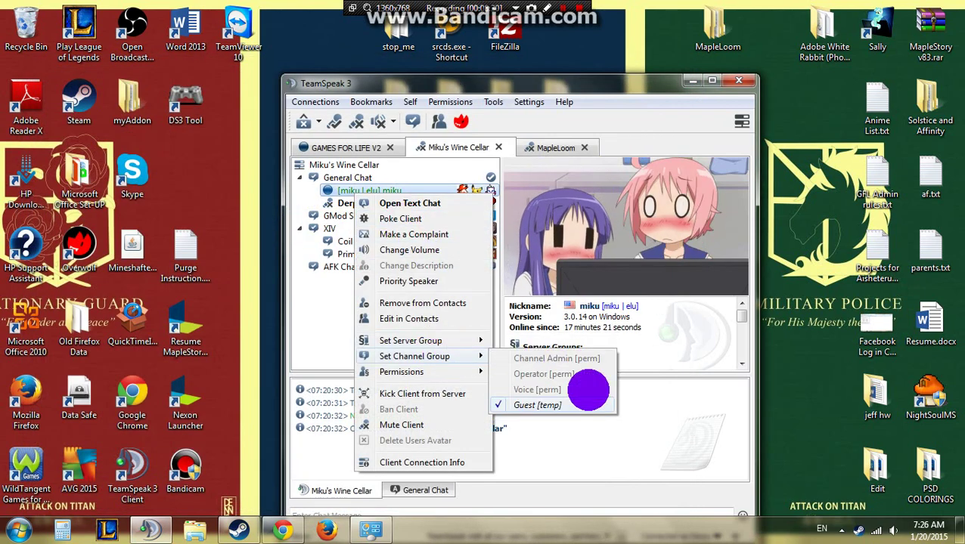
{"action": "left_click", "coordinate": [632, 305]}
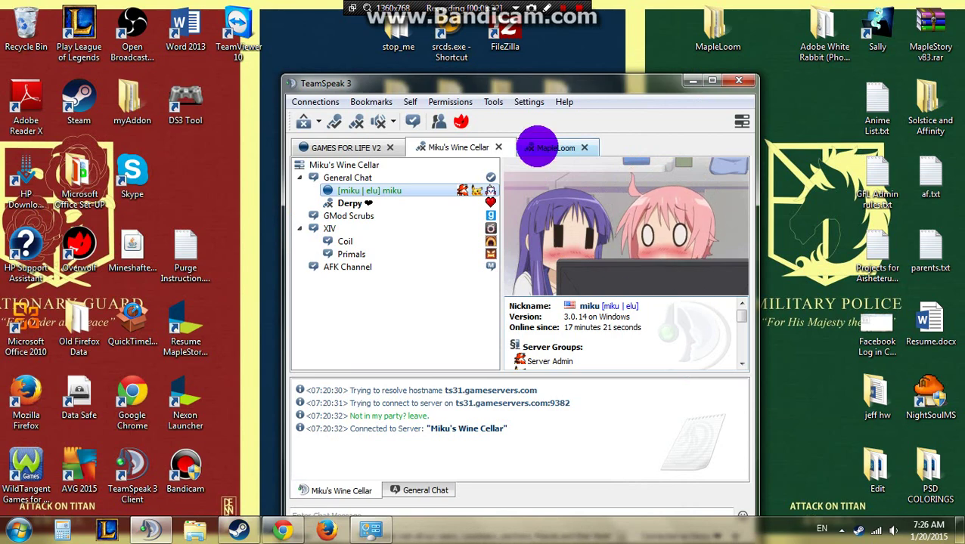
- Look over the available tool commands on the MapleLoom server and minimize the TeamSpeak 3 window
{"action": "left_click", "coordinate": [539, 146]}
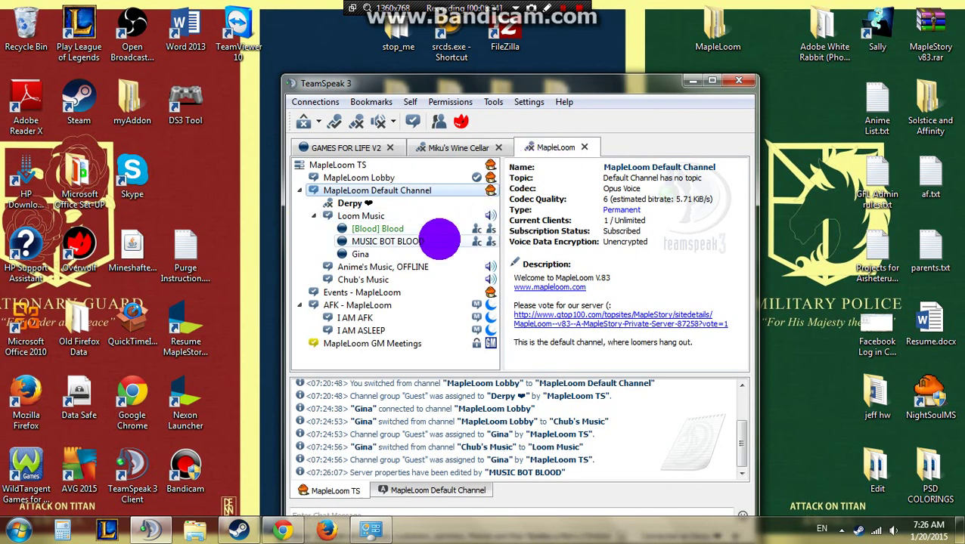
{"action": "left_click", "coordinate": [495, 102]}
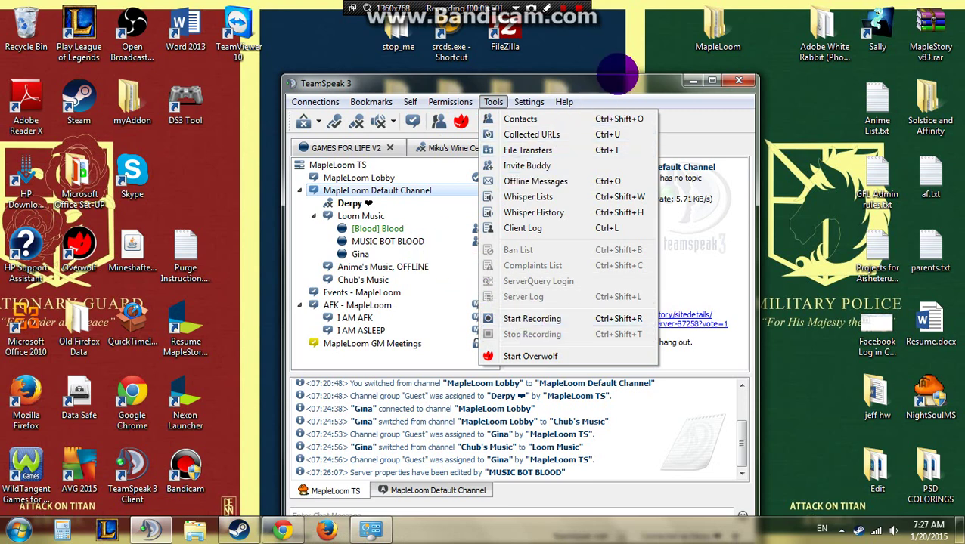
{"action": "left_click", "coordinate": [611, 80]}
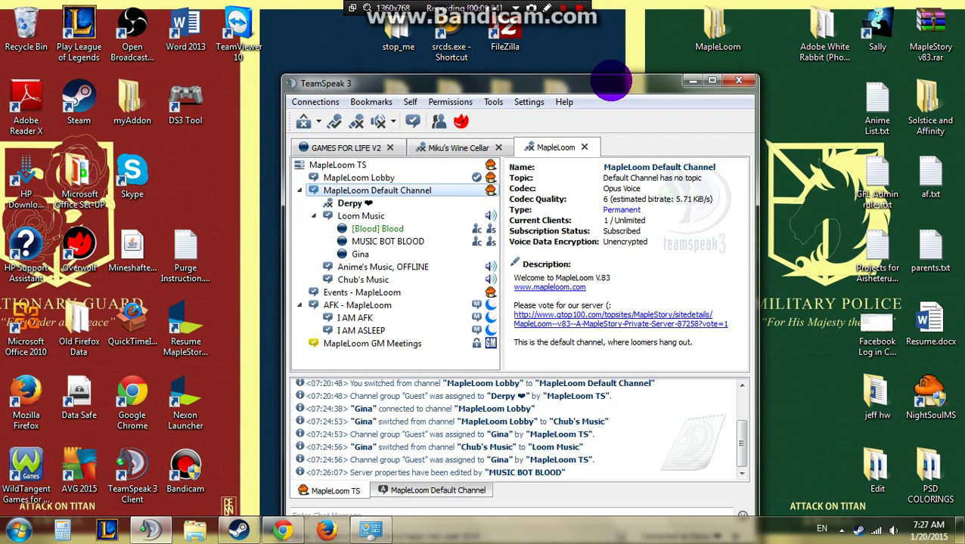
{"action": "left_click", "coordinate": [493, 102]}
{"action": "left_click", "coordinate": [493, 101]}
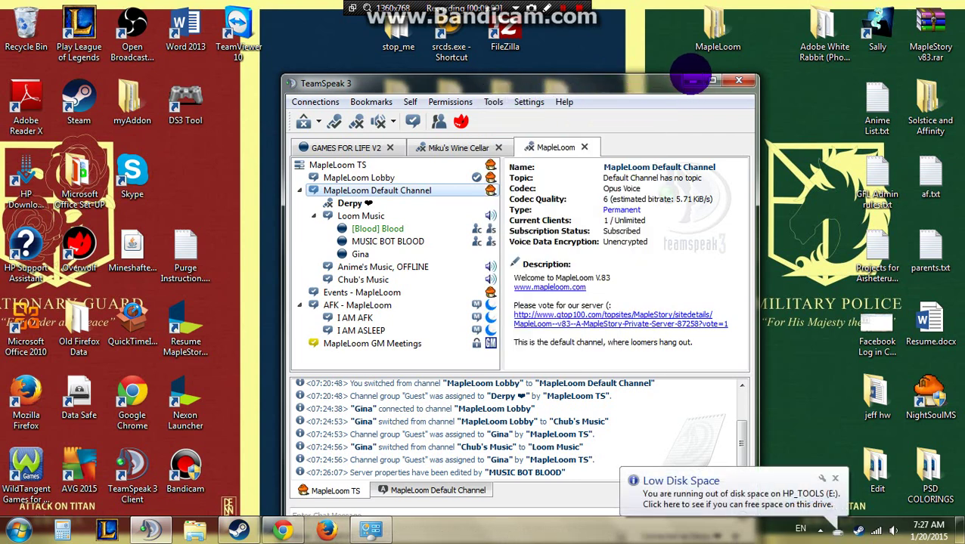
{"action": "left_click", "coordinate": [688, 81]}
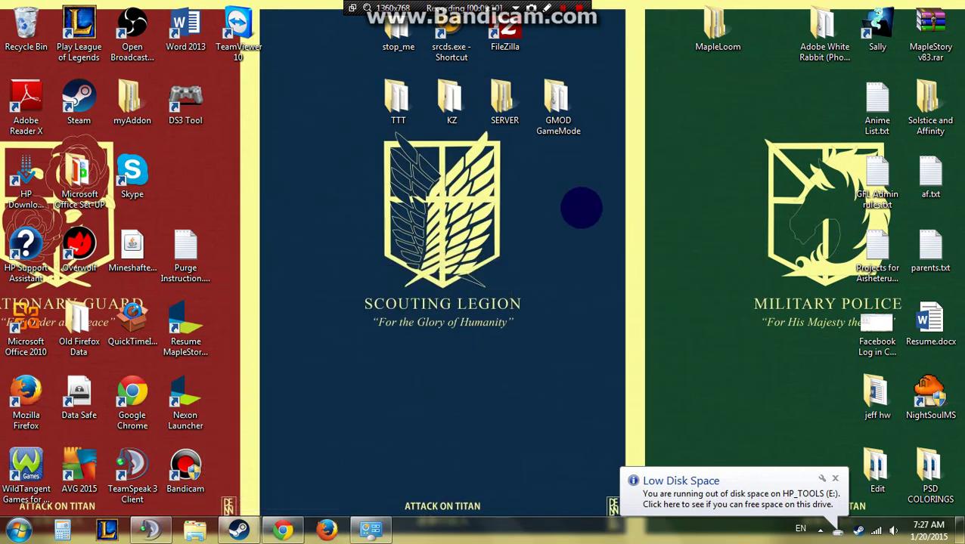